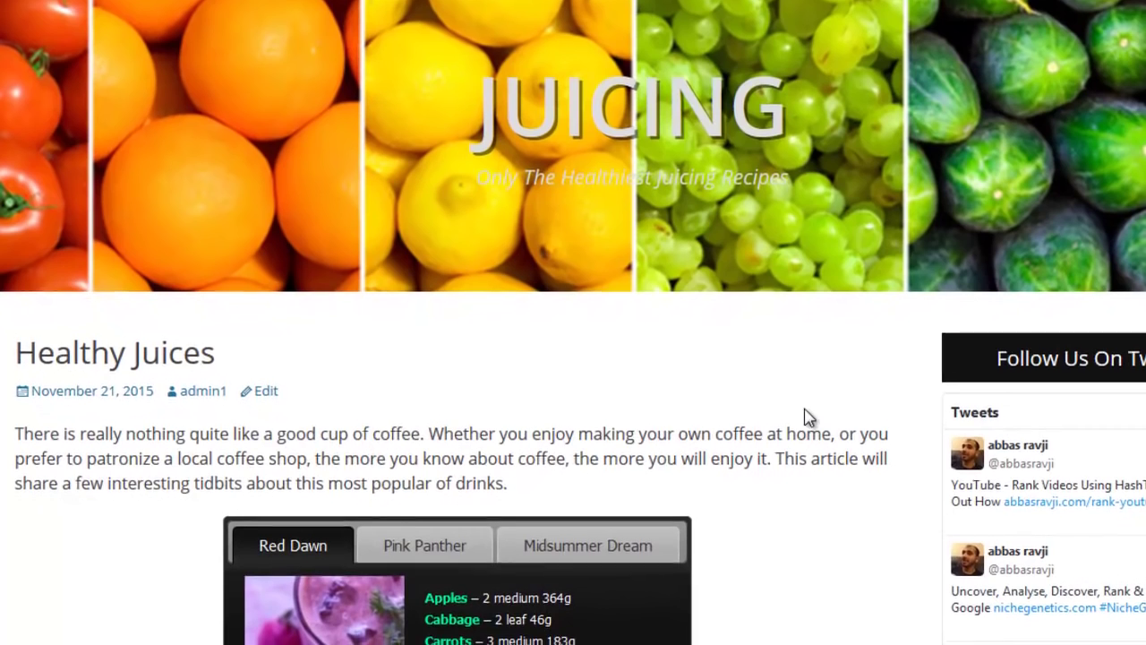
On the Healthy Juices post, view the Pink Panther, Midsummer Dream, then Red Dawn recipe tabs.
scroll(805, 416, "down", 4)
left_click(477, 198)
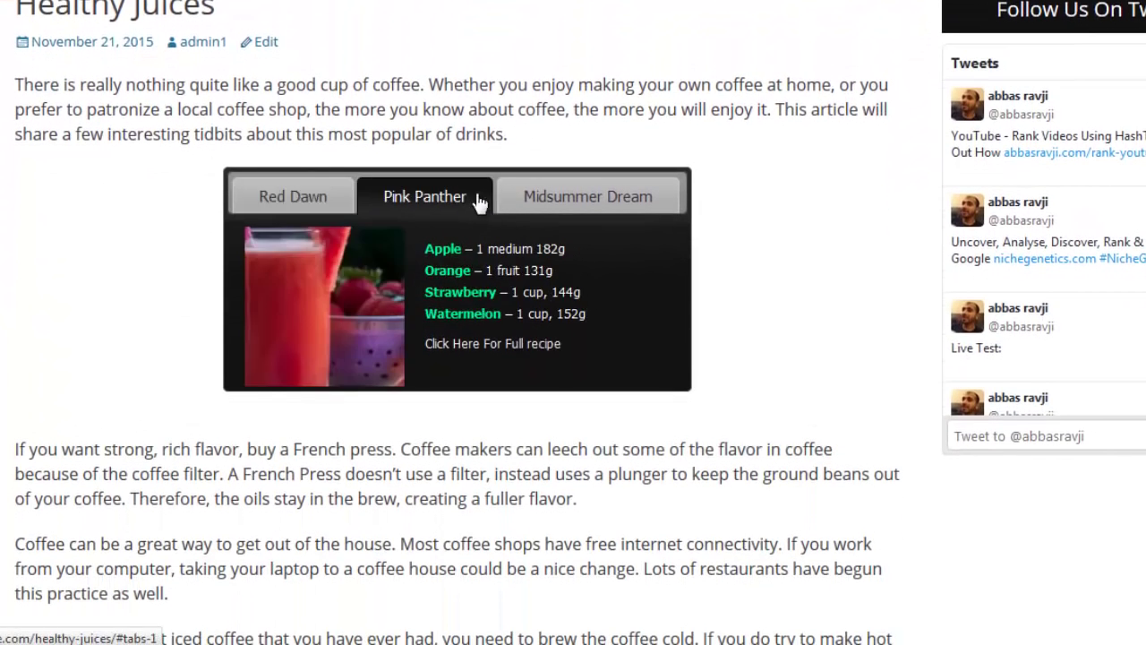
left_click(569, 196)
left_click(343, 200)
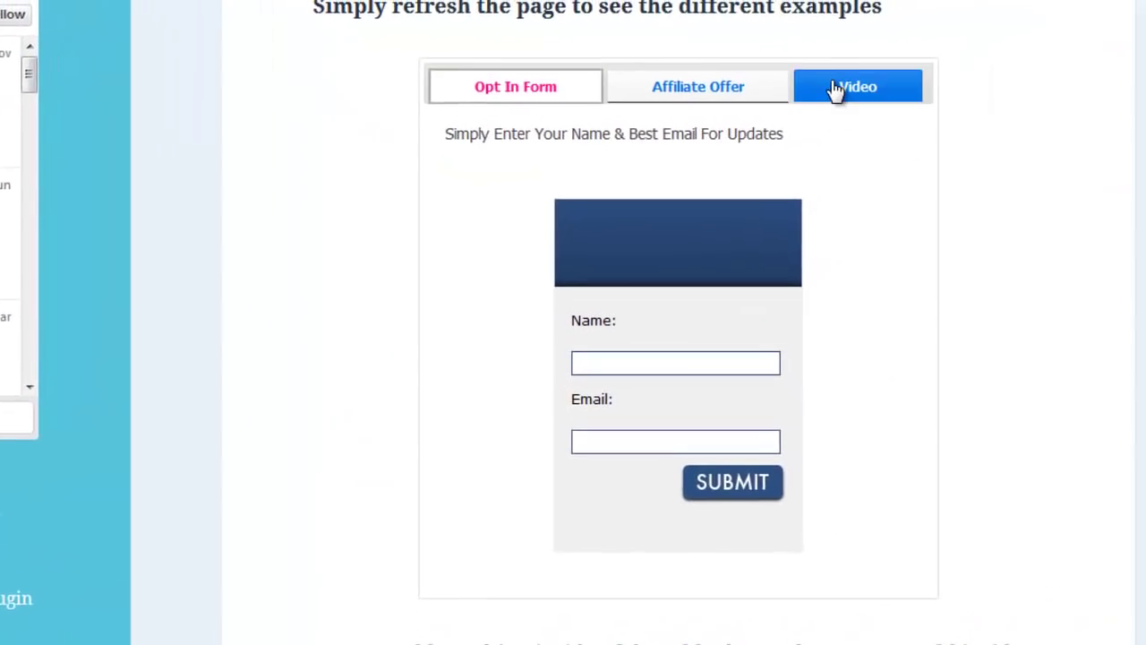
Show the Video, Affiliate Offer and Opt In Form tabs on the demo page.
left_click(768, 108)
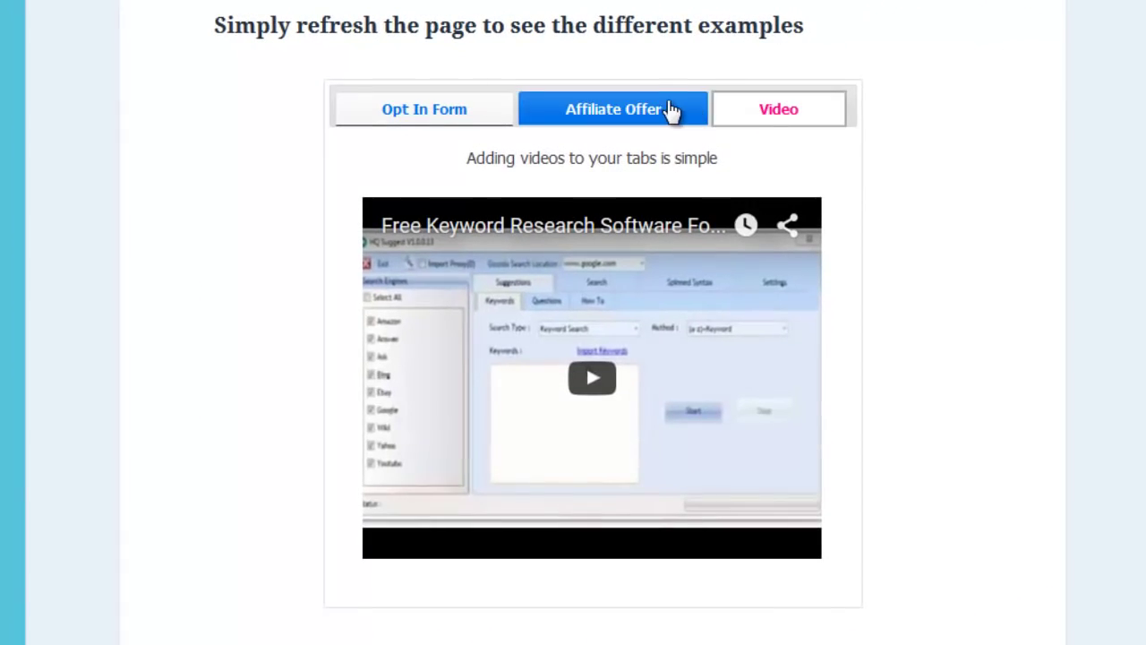
left_click(624, 105)
left_click(464, 108)
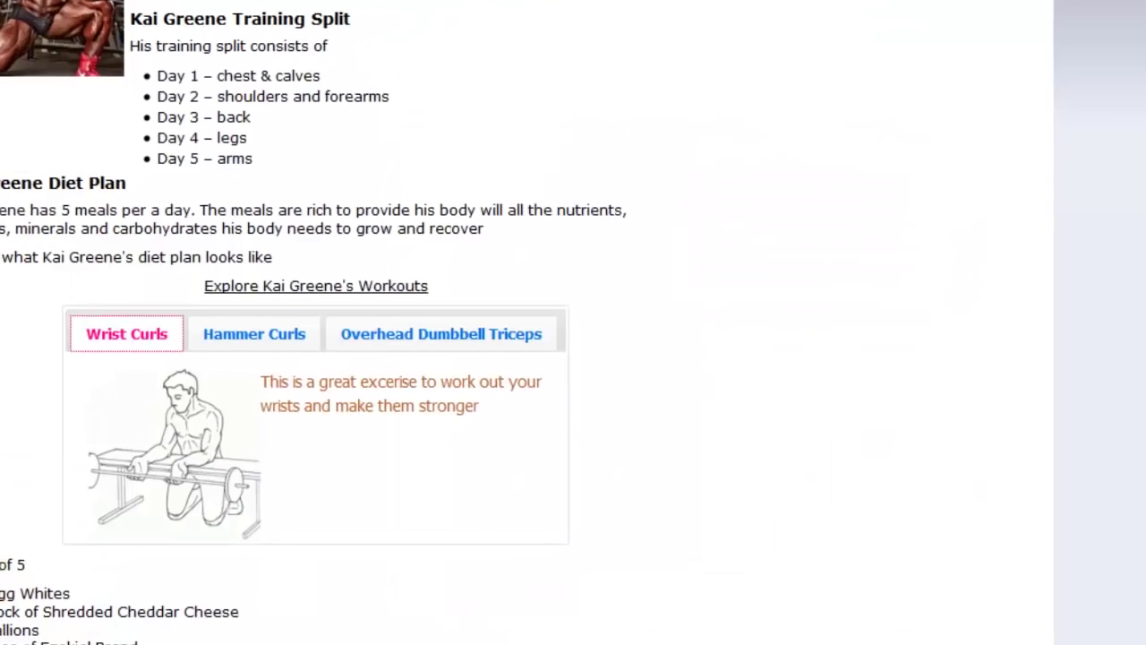
On the Kai Greene page, view Overhead Dumbbell Triceps, Hammer Curls, then Wrist Curls.
left_click(584, 315)
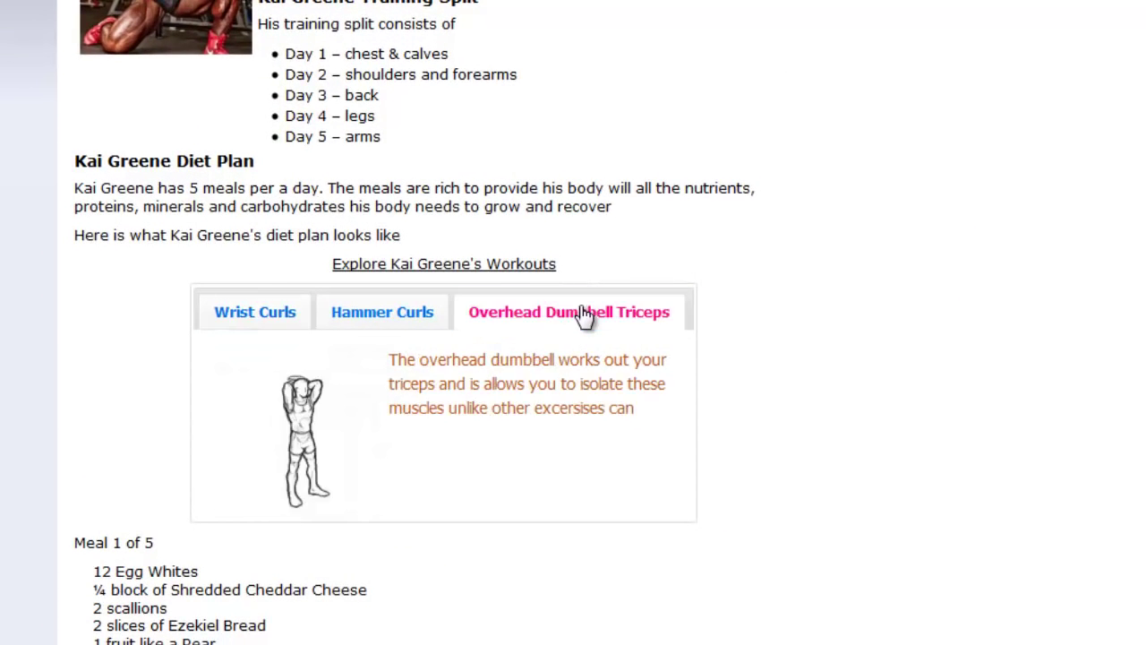
left_click(437, 326)
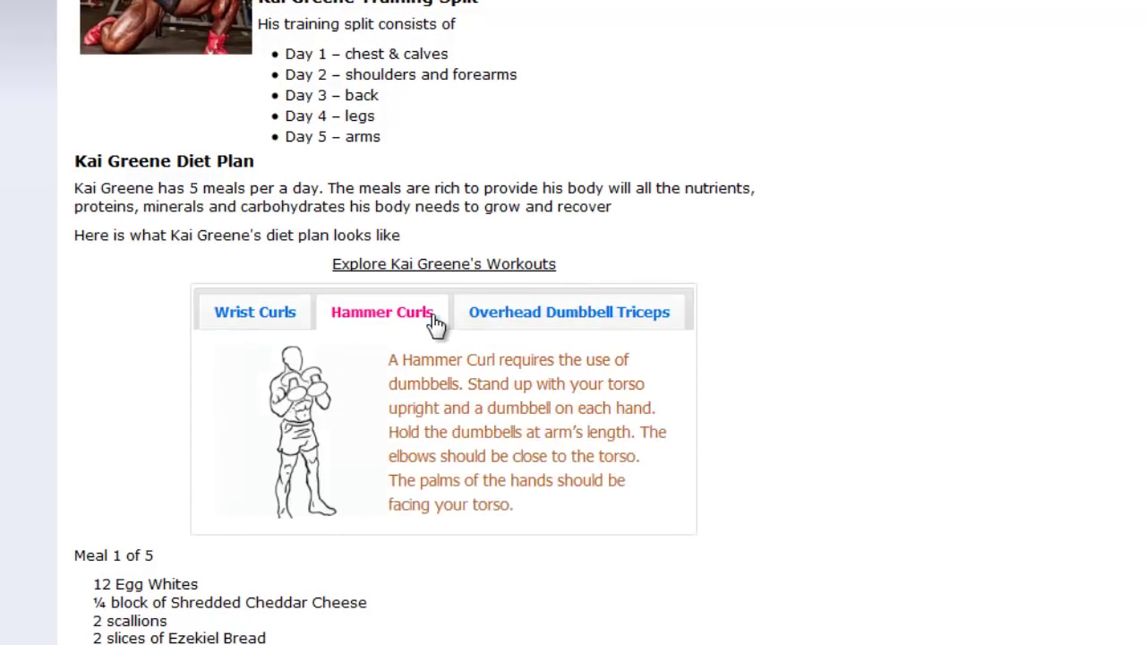
left_click(291, 329)
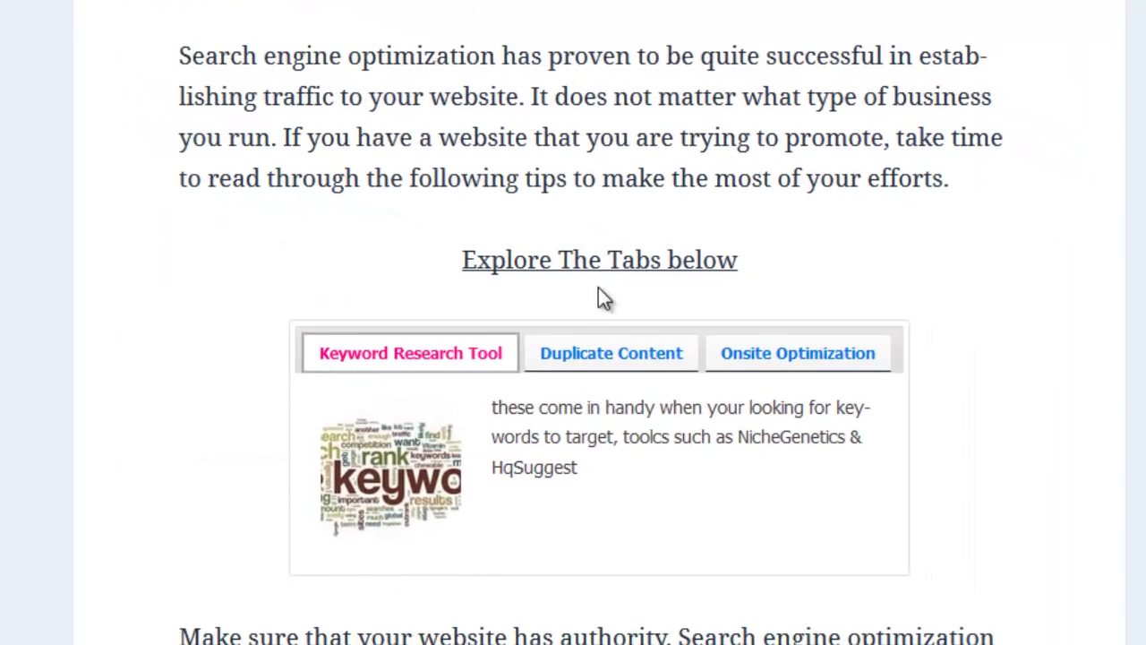
View the Duplicate Content, Onsite Optimization and Keyword Research Tool tips, ending on Duplicate Content.
left_click(715, 382)
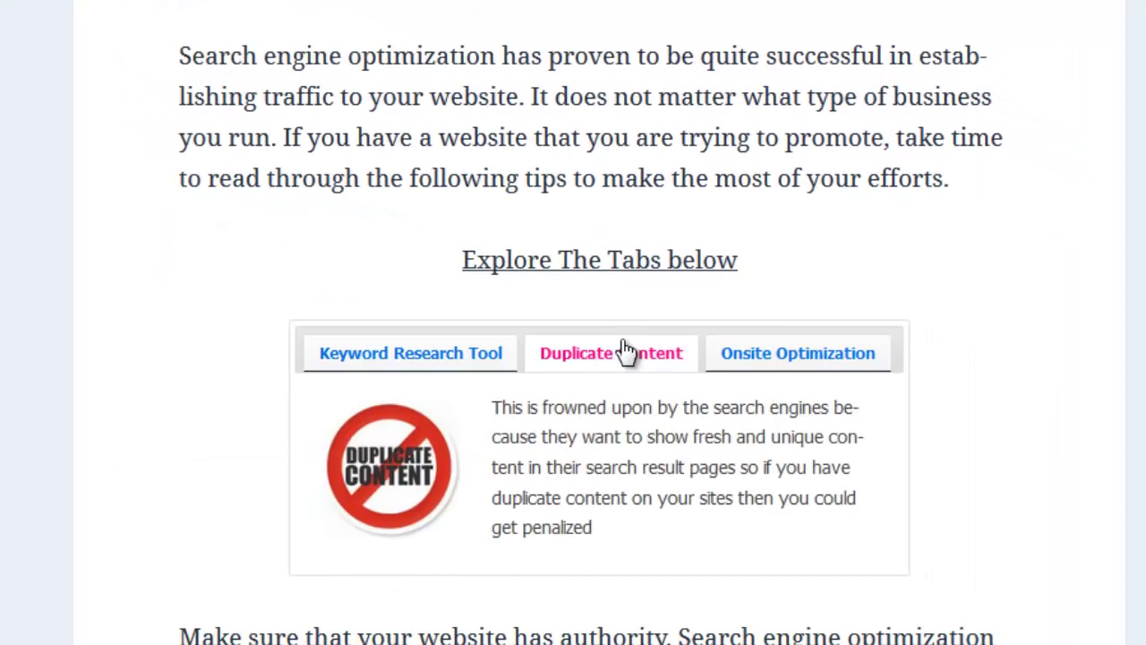
left_click(774, 362)
scroll(776, 363, "down", 3)
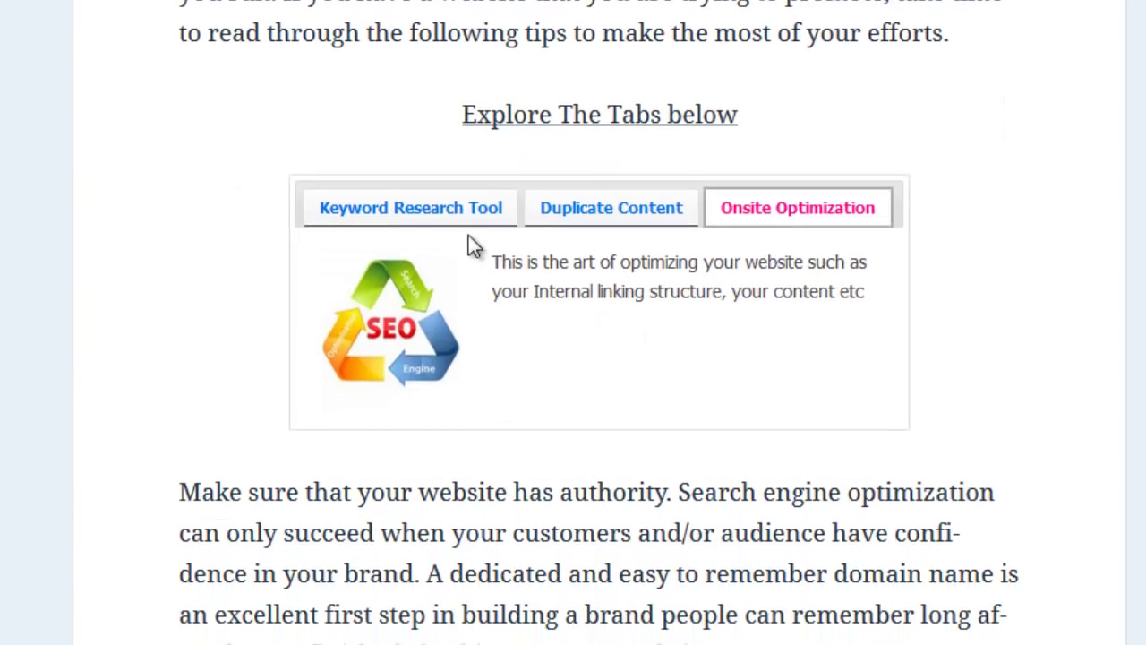
left_click(444, 222)
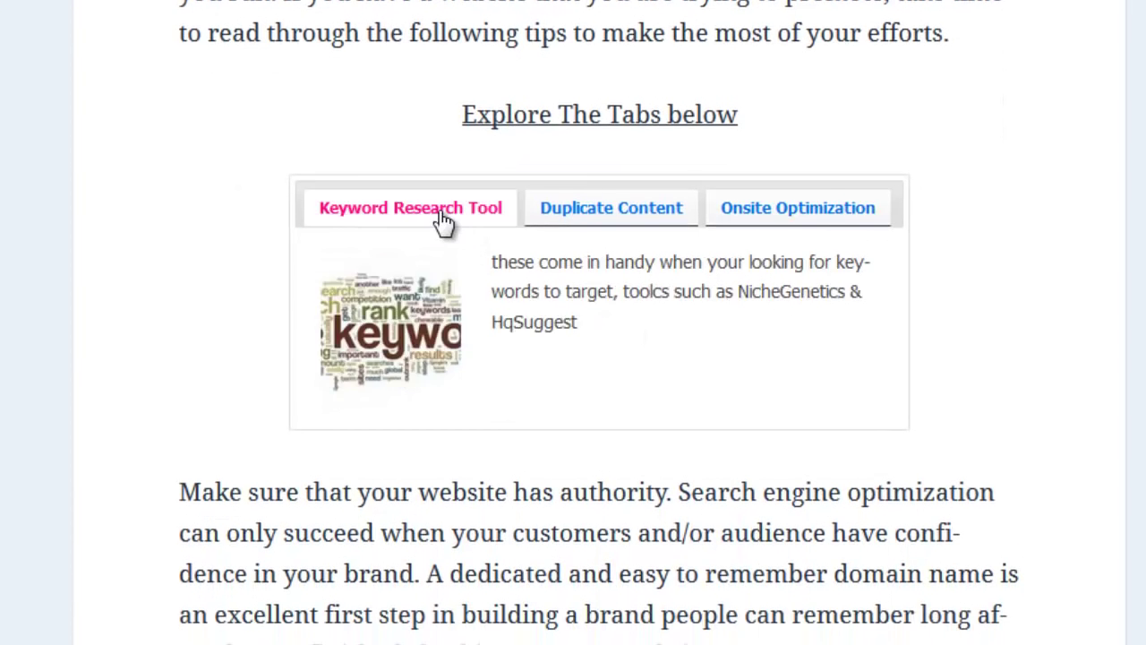
left_click(557, 223)
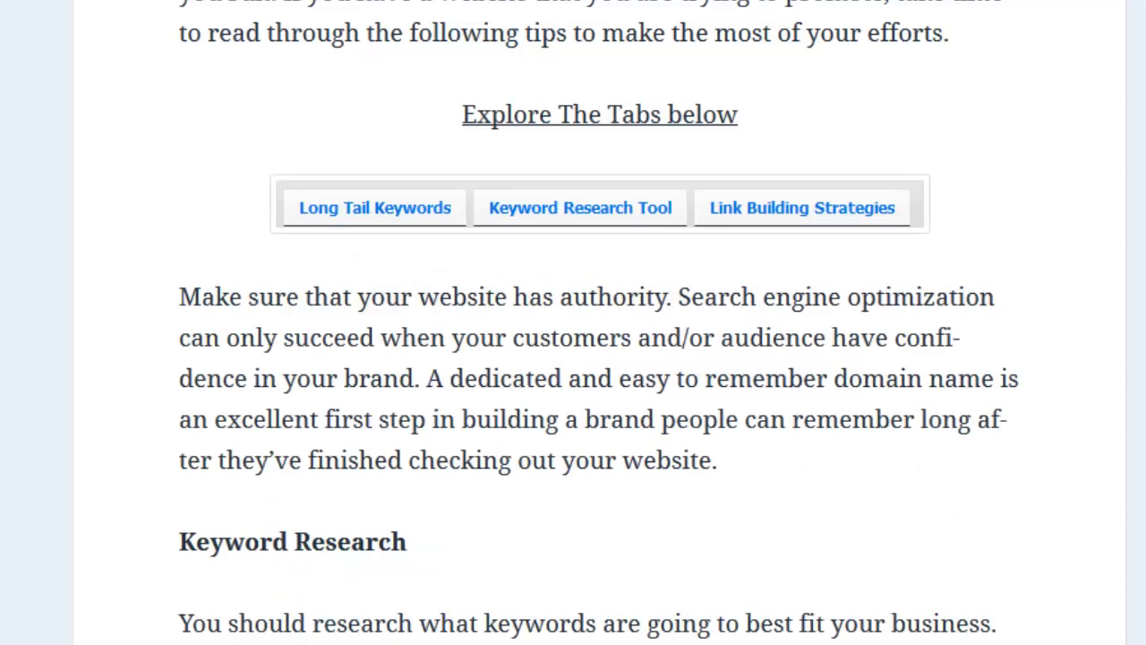
Open the Long Tail Keywords, Keyword Research Tool and Link Building Strategies tips, then collapse Link Building Strategies.
left_click(367, 204)
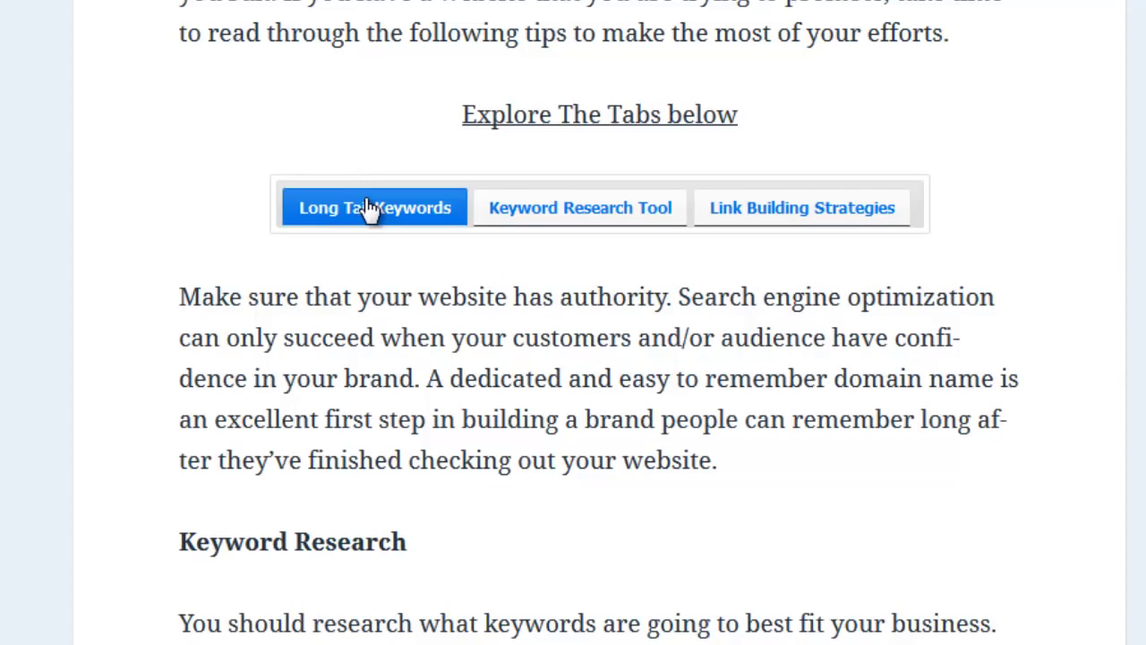
left_click(567, 233)
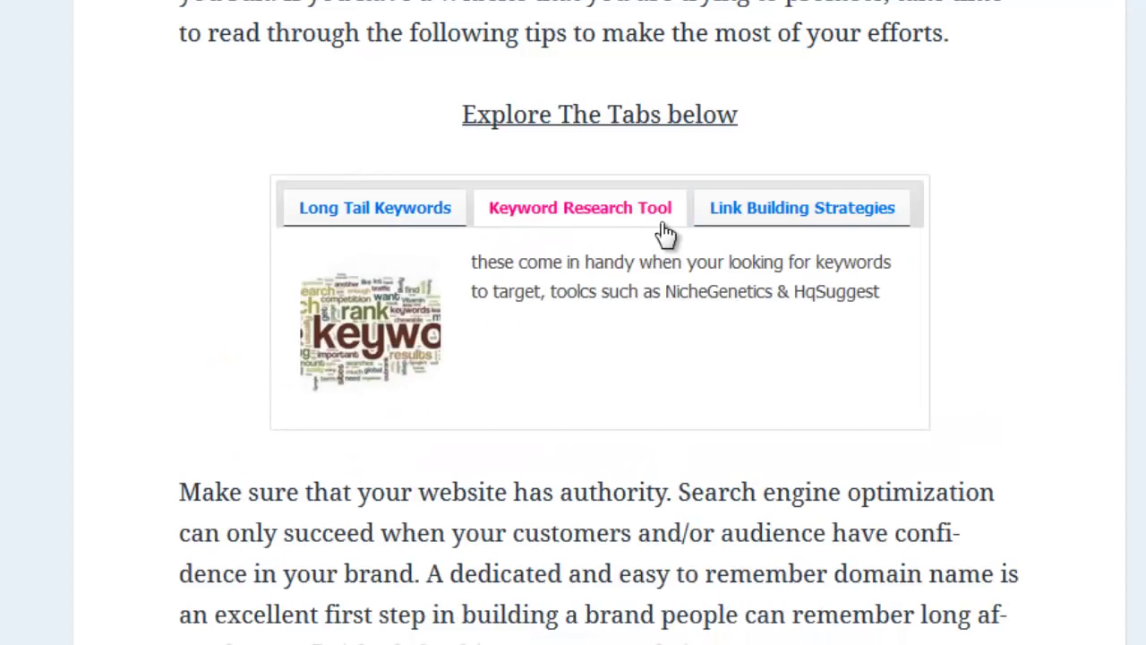
left_click(749, 233)
left_click(748, 233)
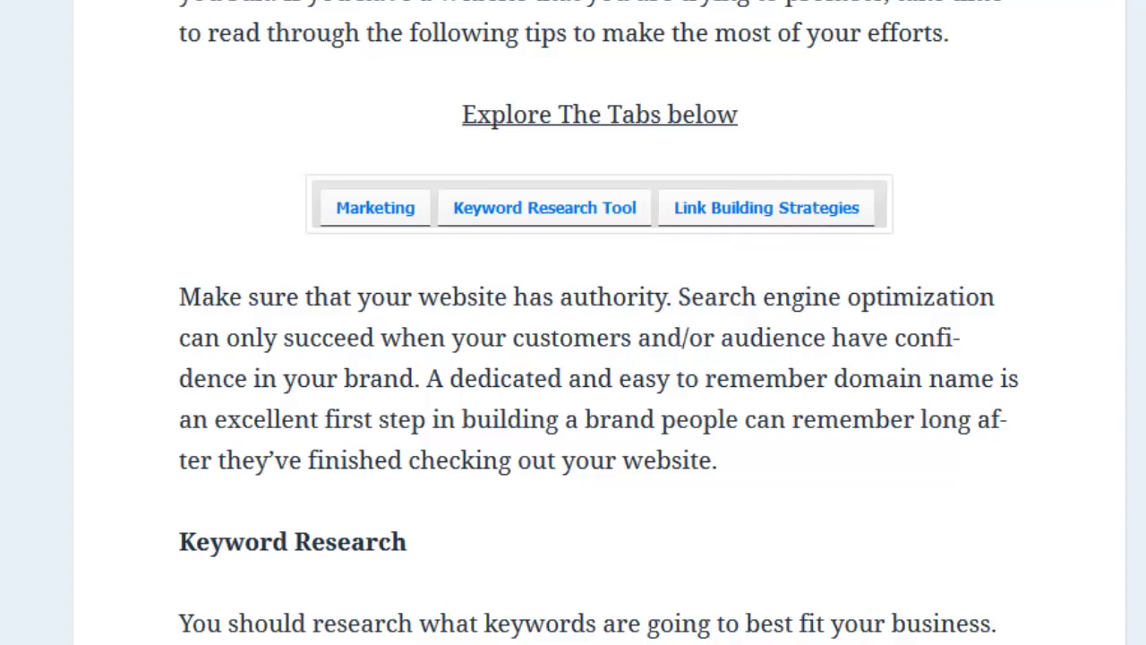
In the rotated tab set, open the Marketing, Keyword Research Tool and Link Building Strategies tips.
left_click(395, 202)
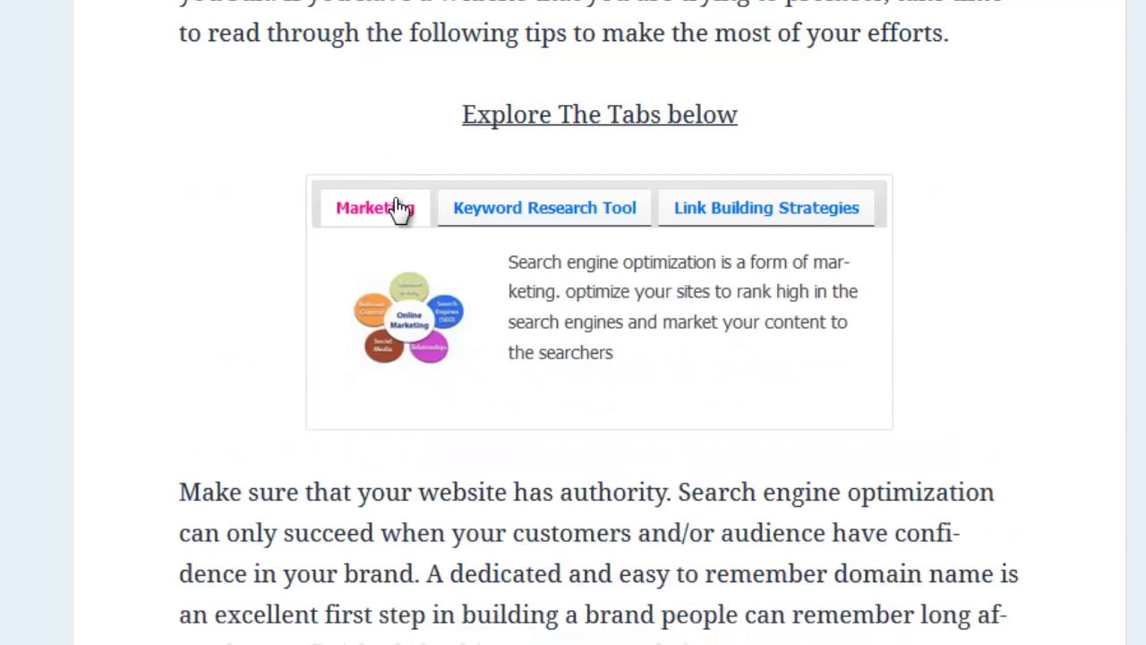
left_click(548, 216)
left_click(730, 223)
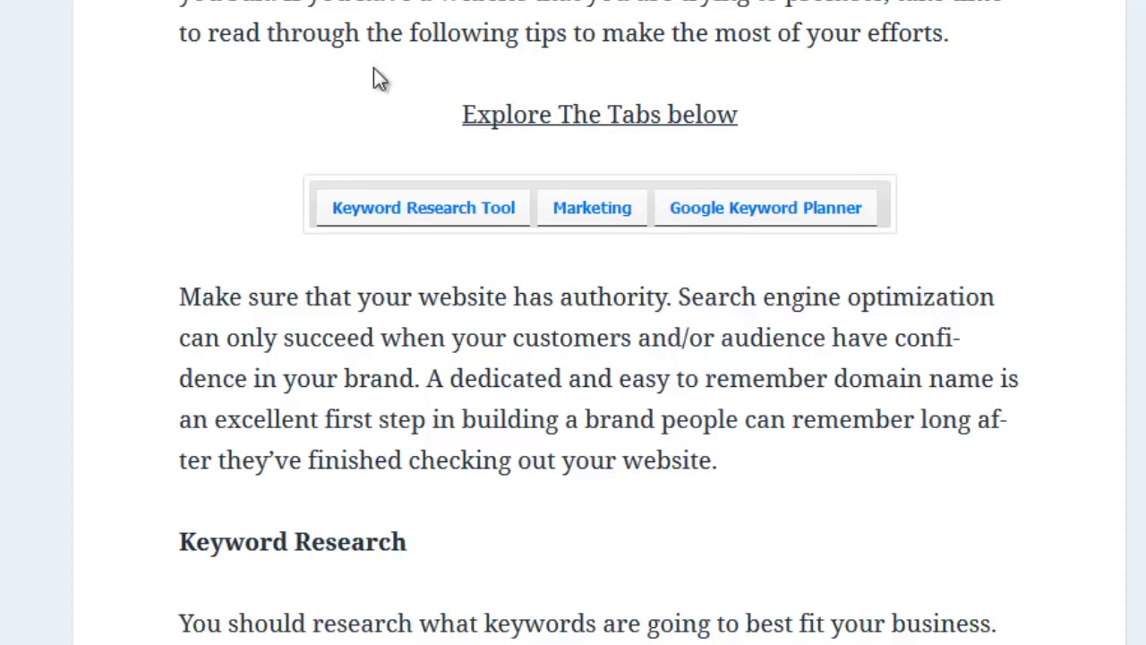
View the Keyword Research Tool, Marketing and Google Keyword Planner tips.
left_click(395, 204)
left_click(582, 220)
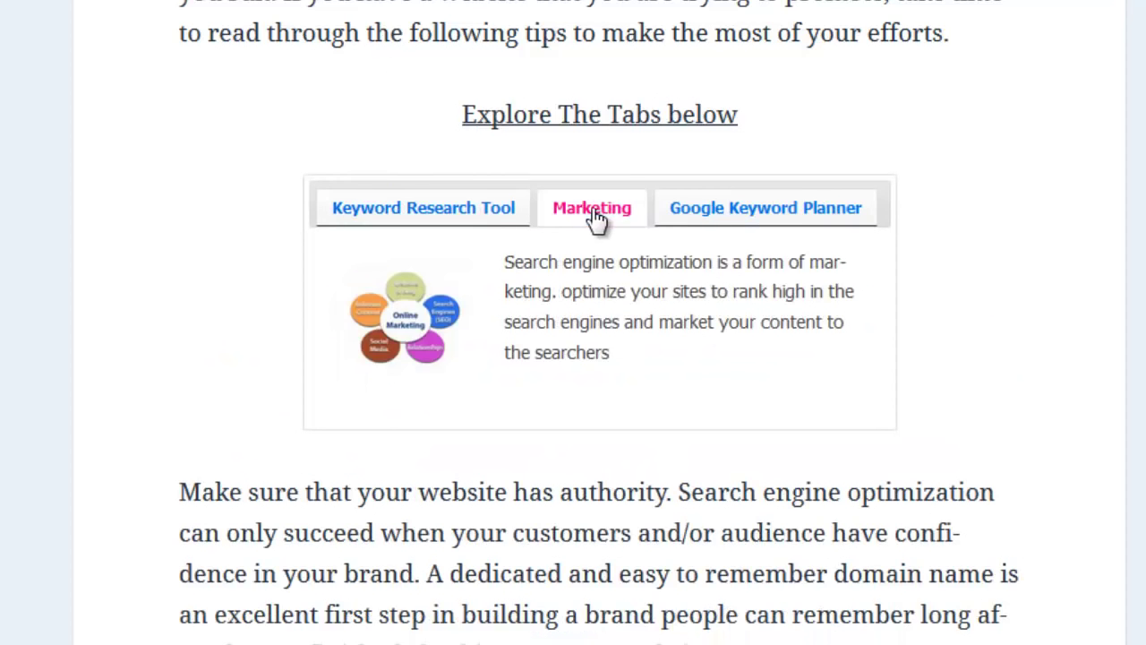
left_click(707, 219)
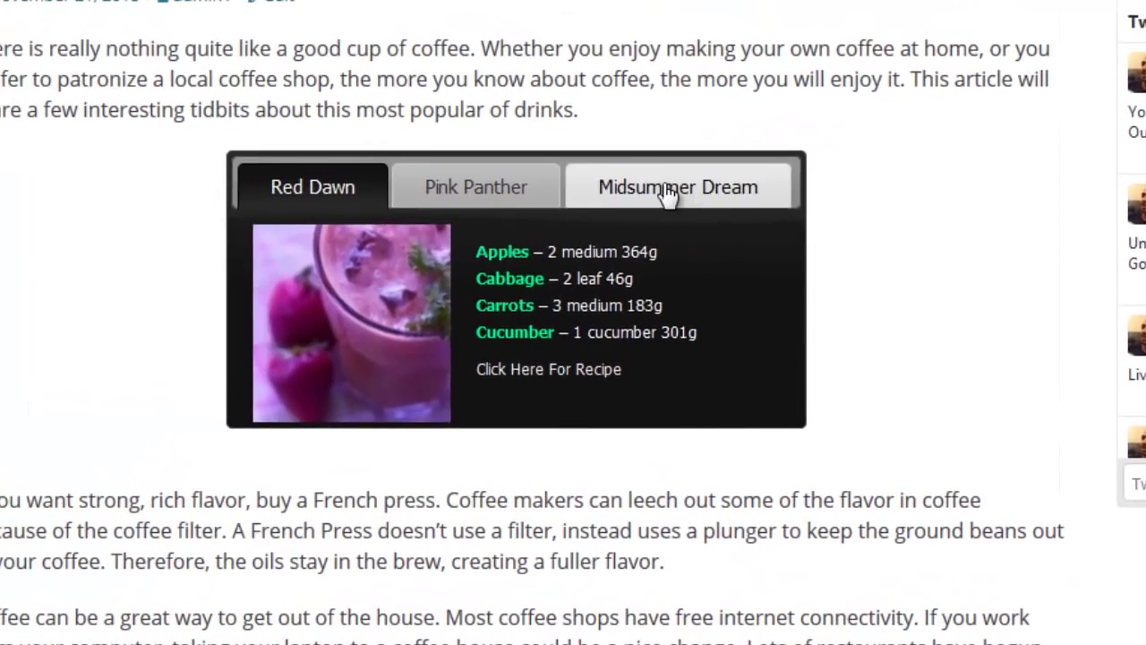
On the drink post, view the Midsummer Dream, Minty Berry, Pink Panther and Appleberry Lush recipes.
left_click(583, 174)
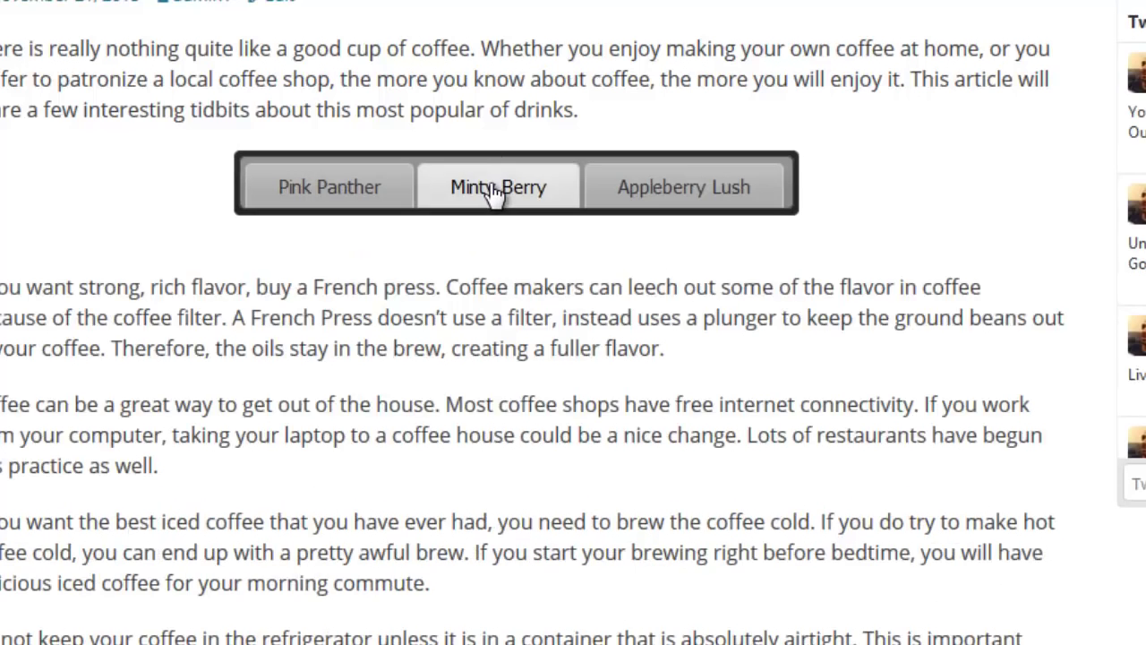
left_click(509, 184)
left_click(394, 181)
left_click(645, 198)
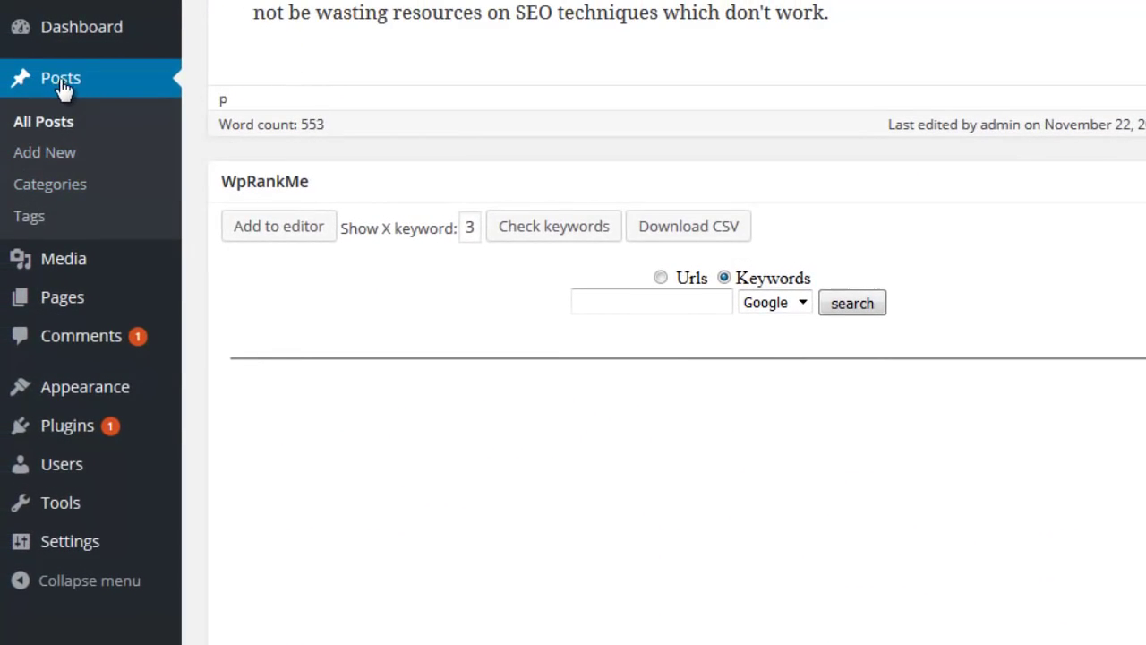
Enter 'searche engine optimization' in the WpRankMe keyword box using the autocomplete suggestion for 'sear'.
mouse_move(70, 301)
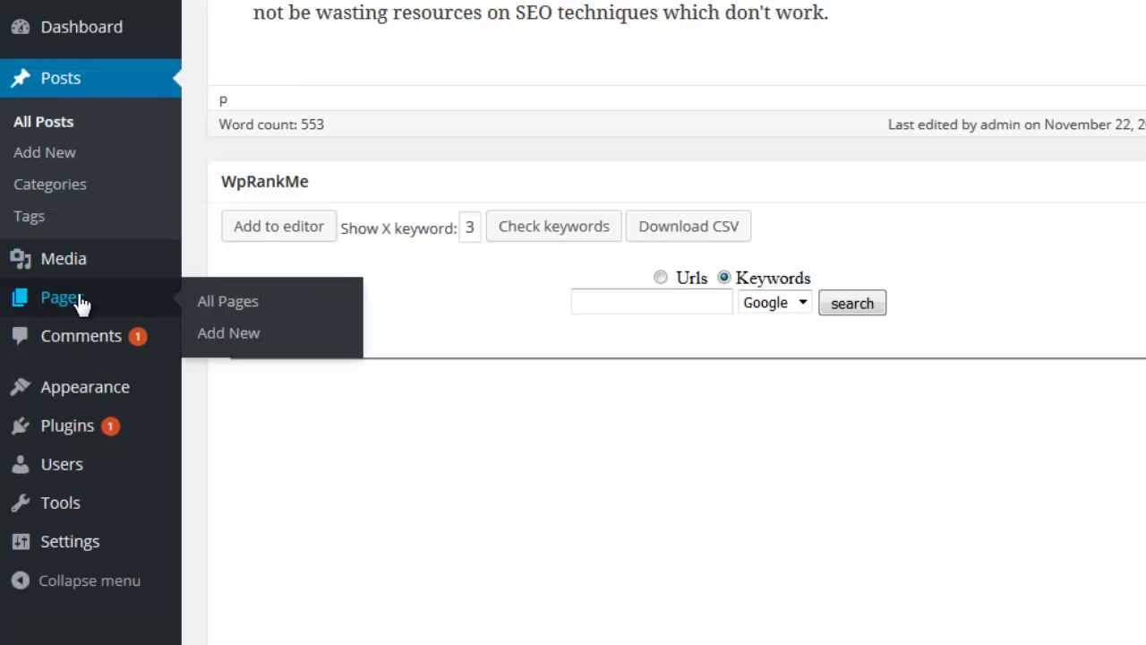
left_click(601, 305)
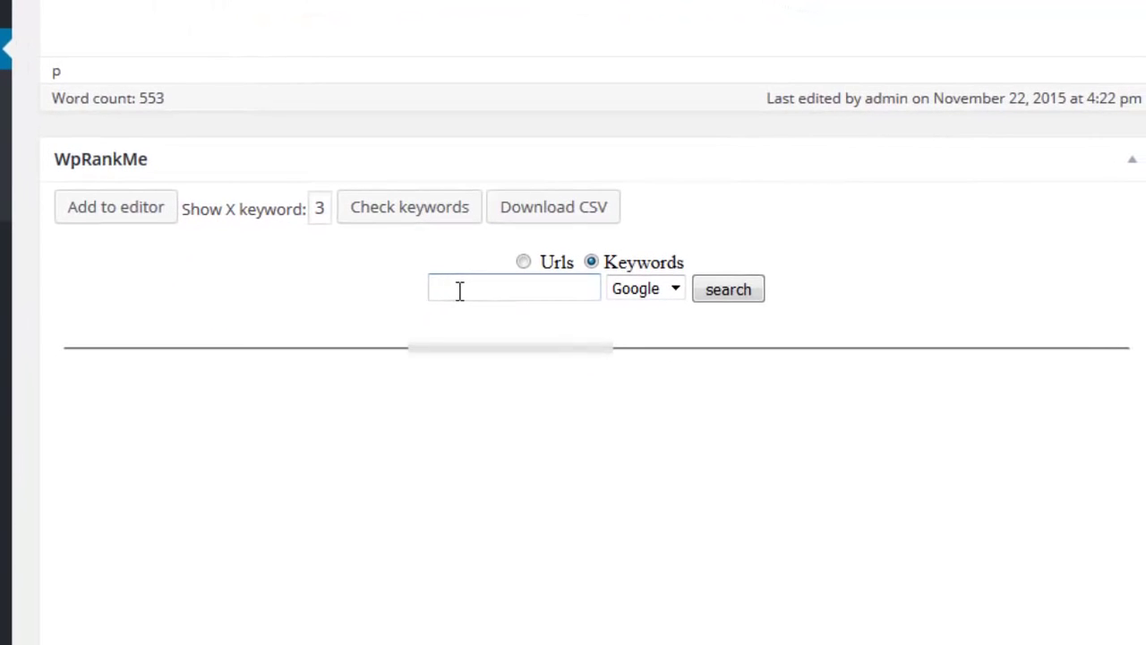
type("sear")
key("Down")
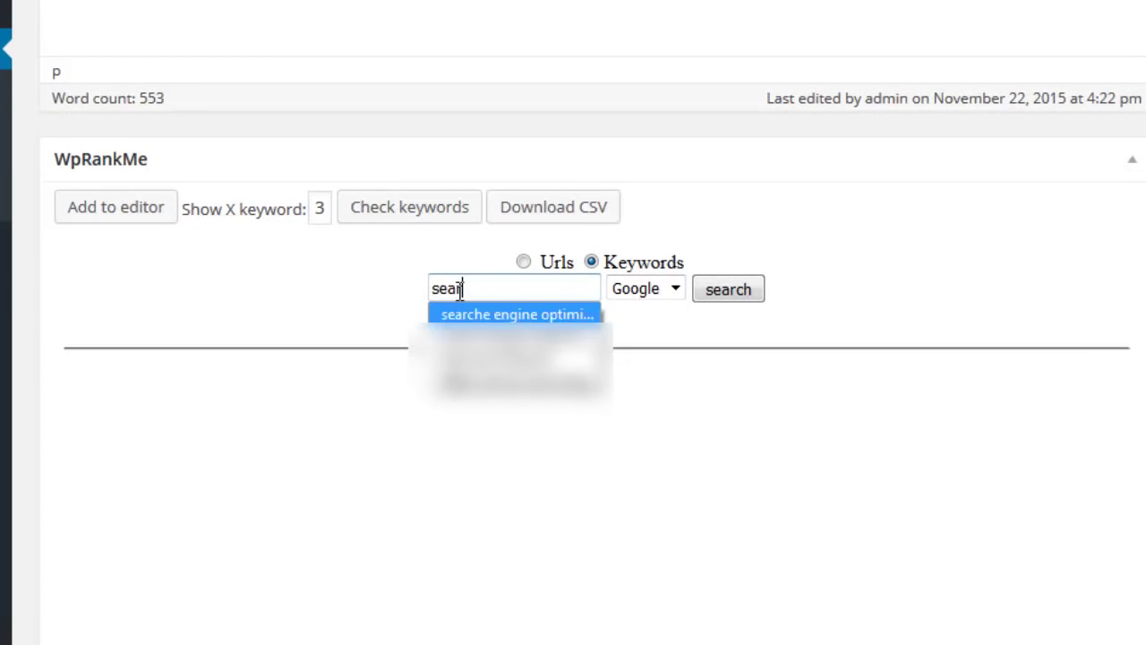
key("Return")
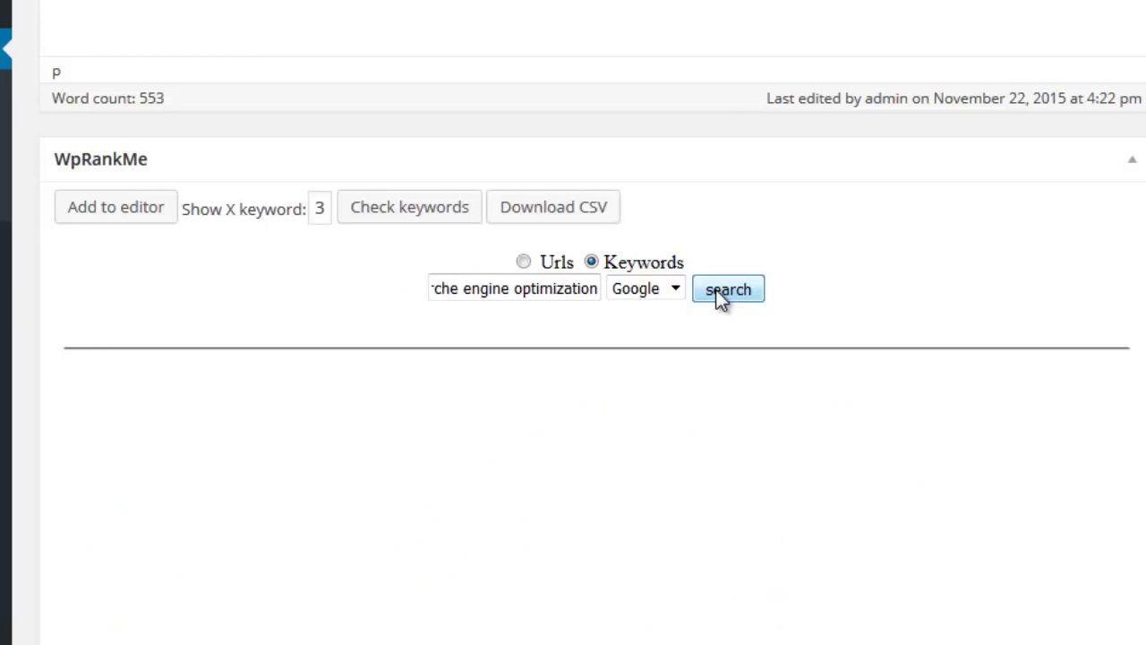
left_click(716, 290)
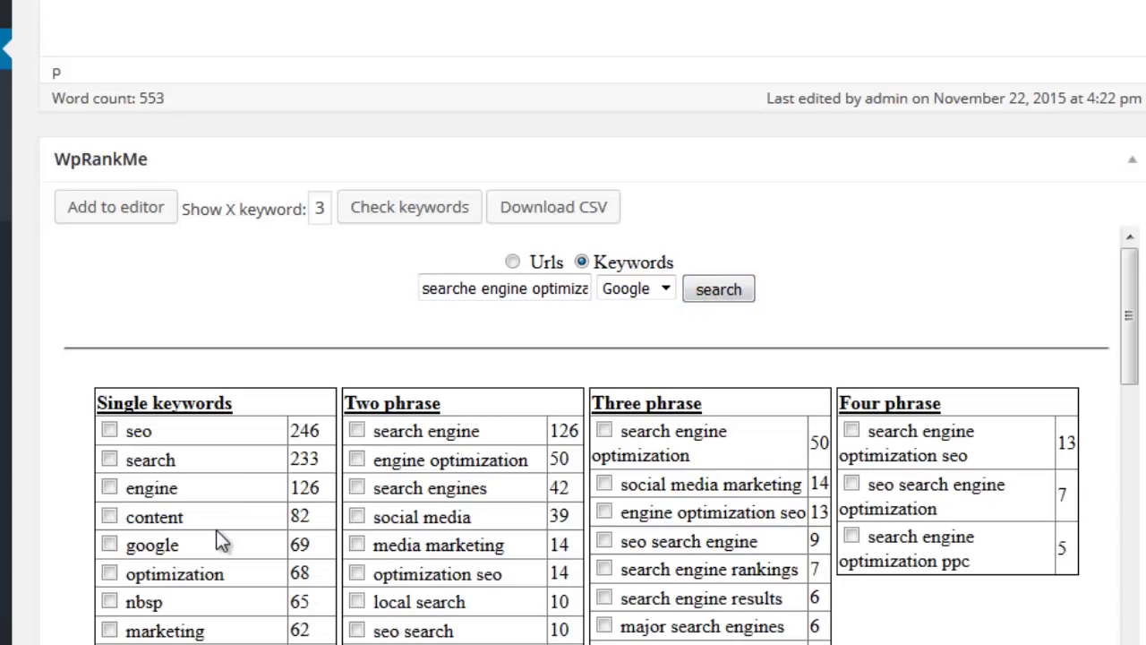
scroll(215, 540, "down", 3)
scroll(215, 538, "down", 5)
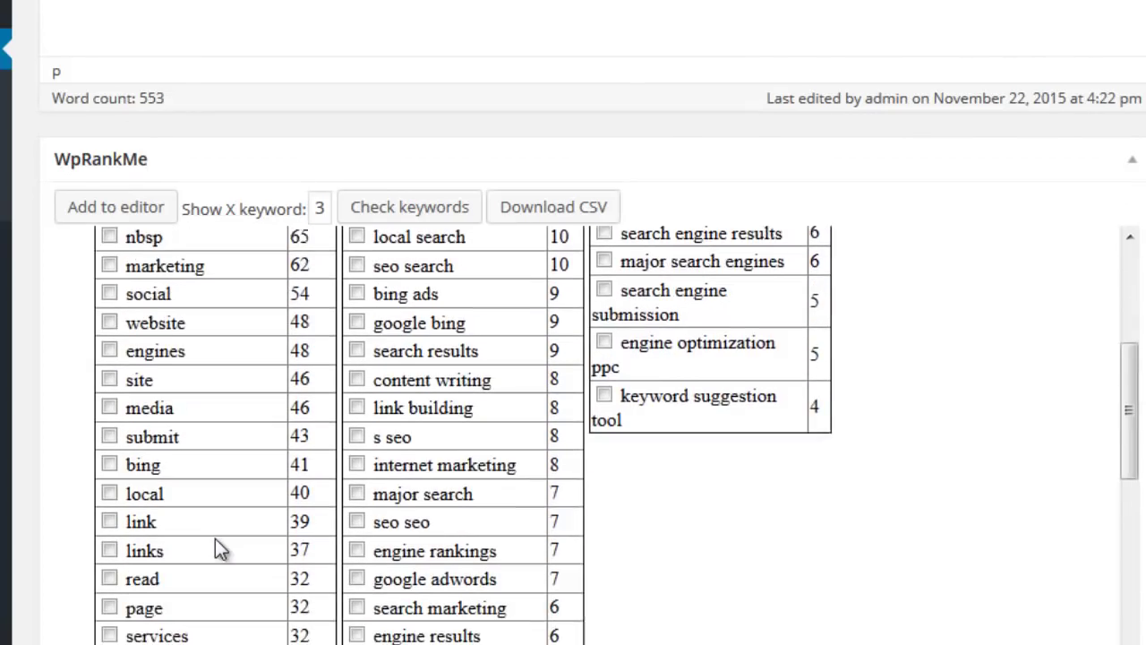
scroll(215, 538, "up", 8)
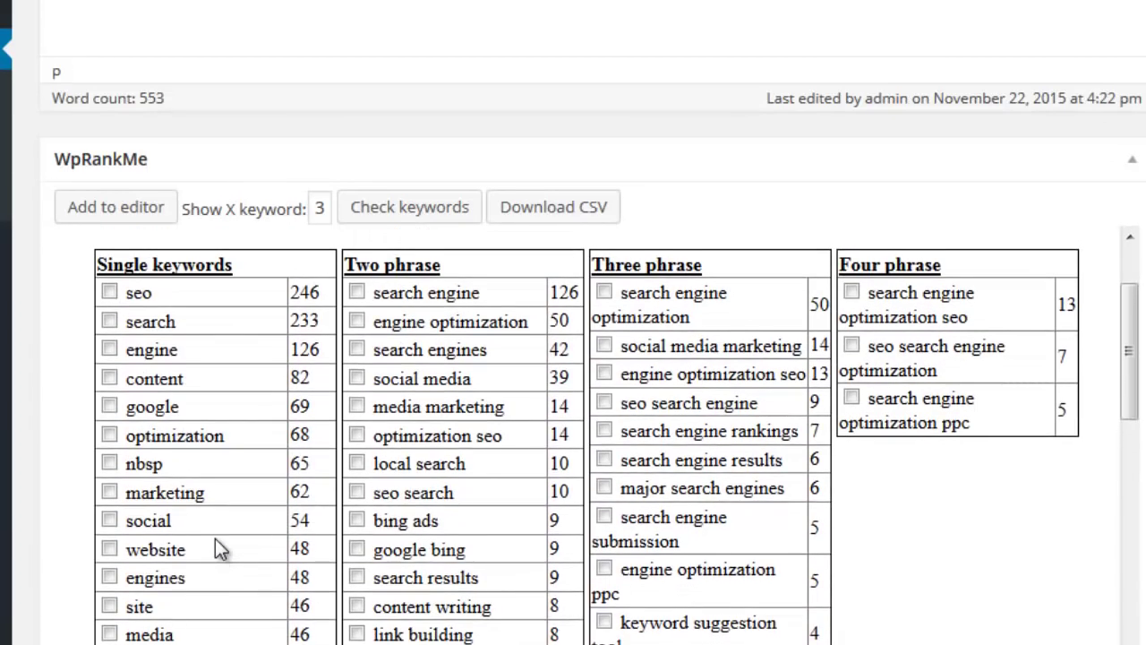
scroll(215, 548, "up", 2)
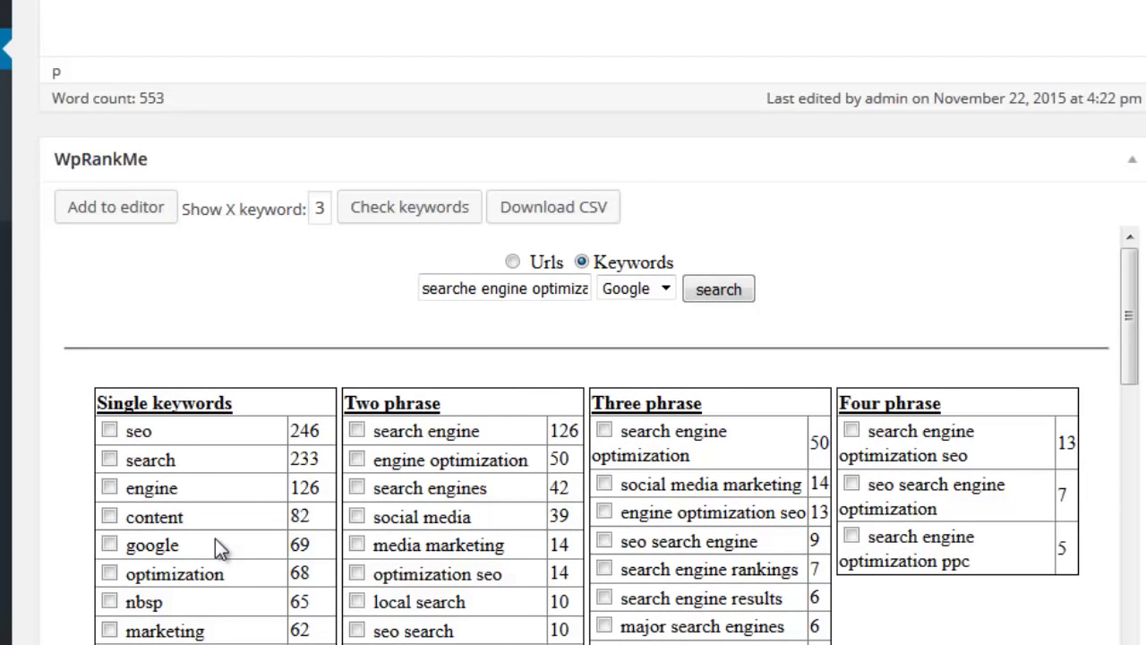
scroll(215, 541, "down", 2)
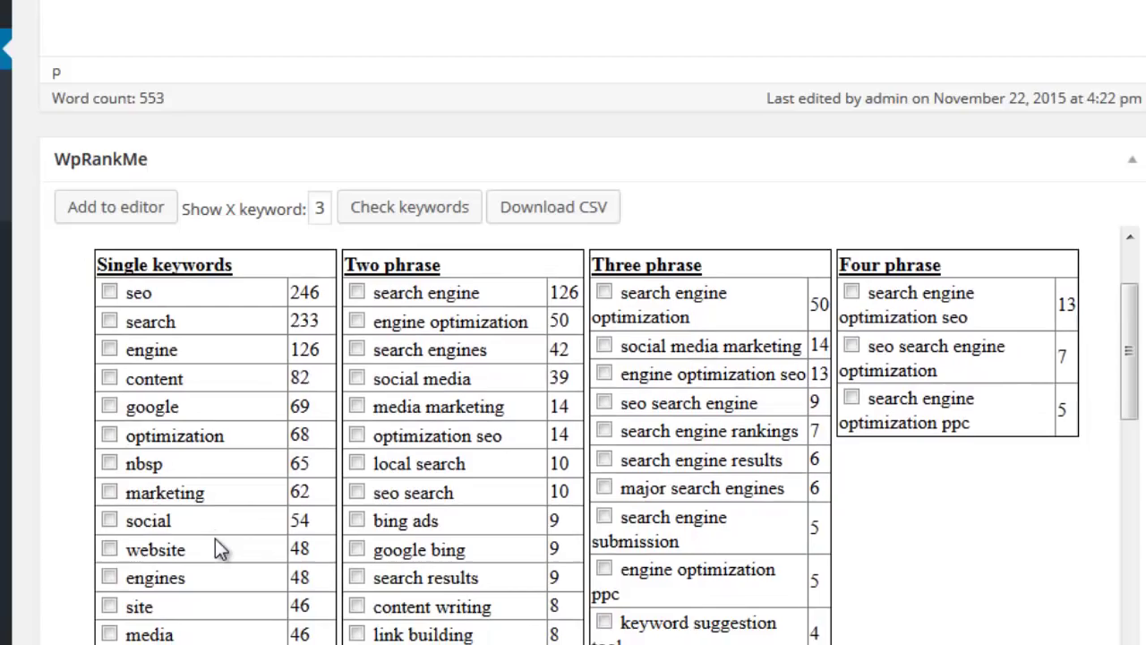
scroll(215, 536, "up", 2)
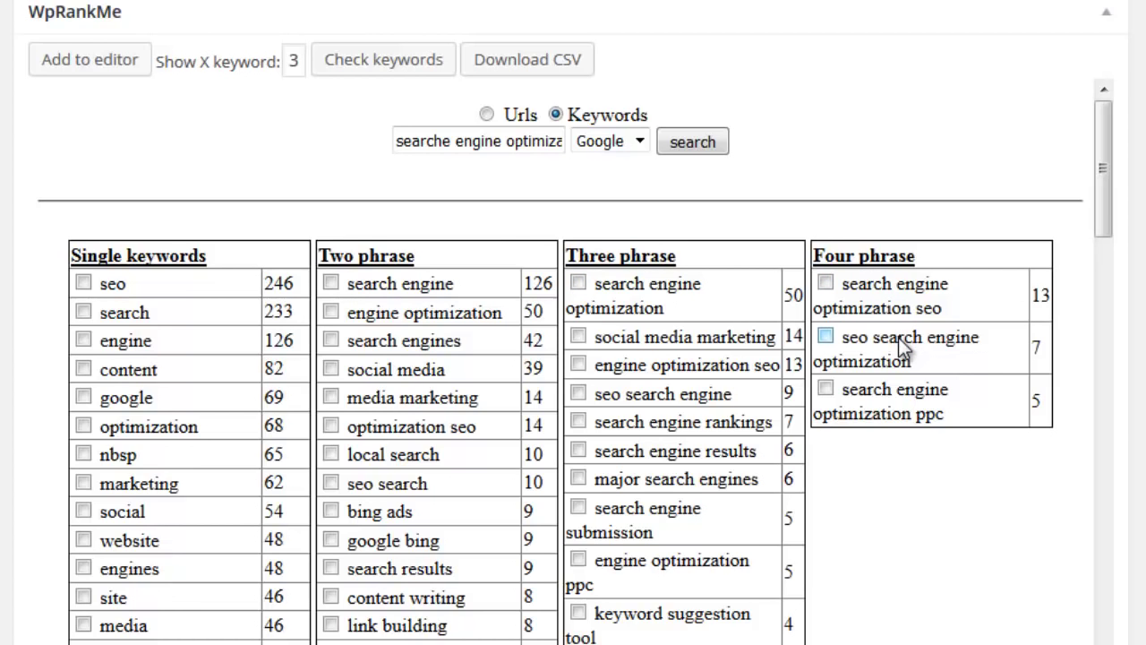
Skim the post text, then run Check keywords so found keywords like seo get green checks.
scroll(898, 337, "up", 10)
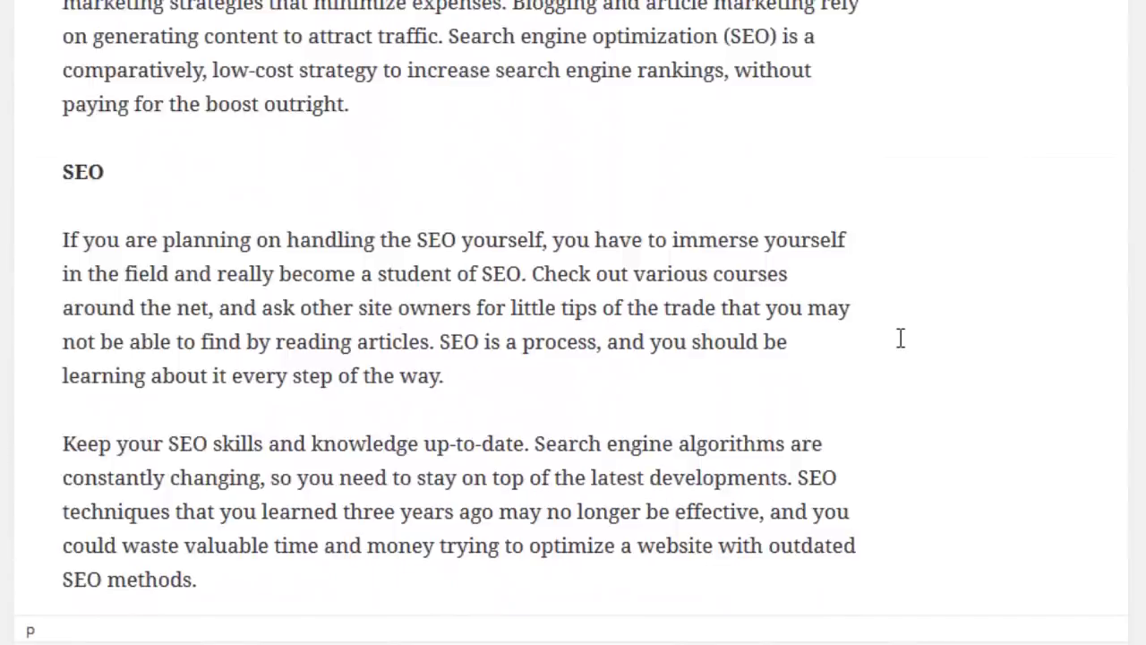
scroll(900, 337, "up", 6)
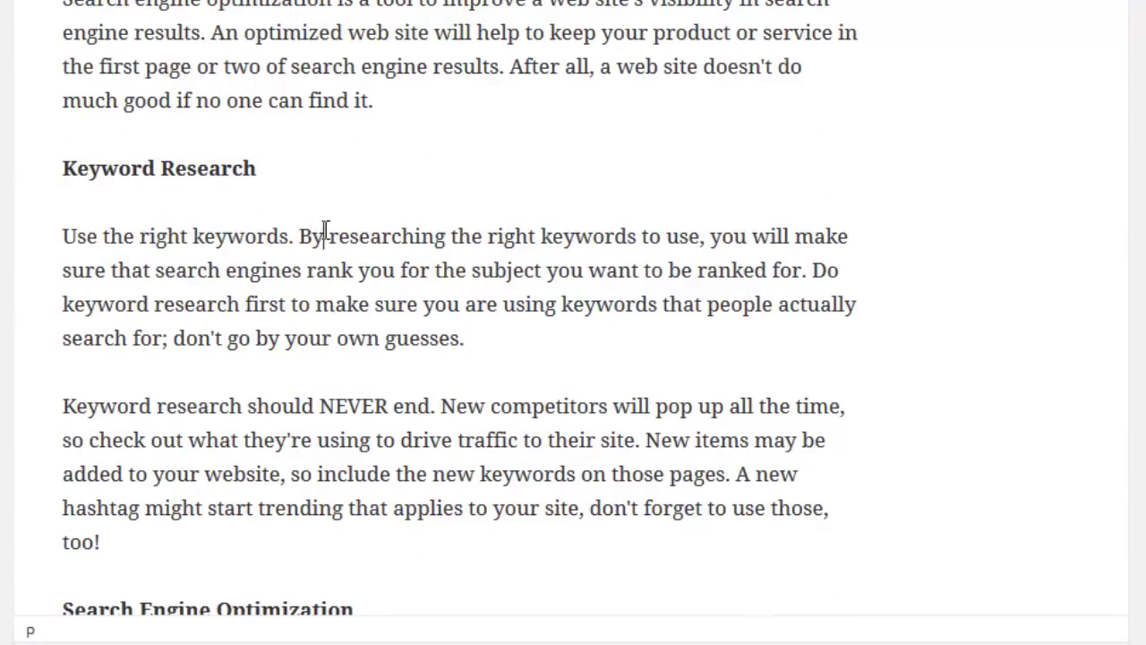
scroll(325, 231, "down", 15)
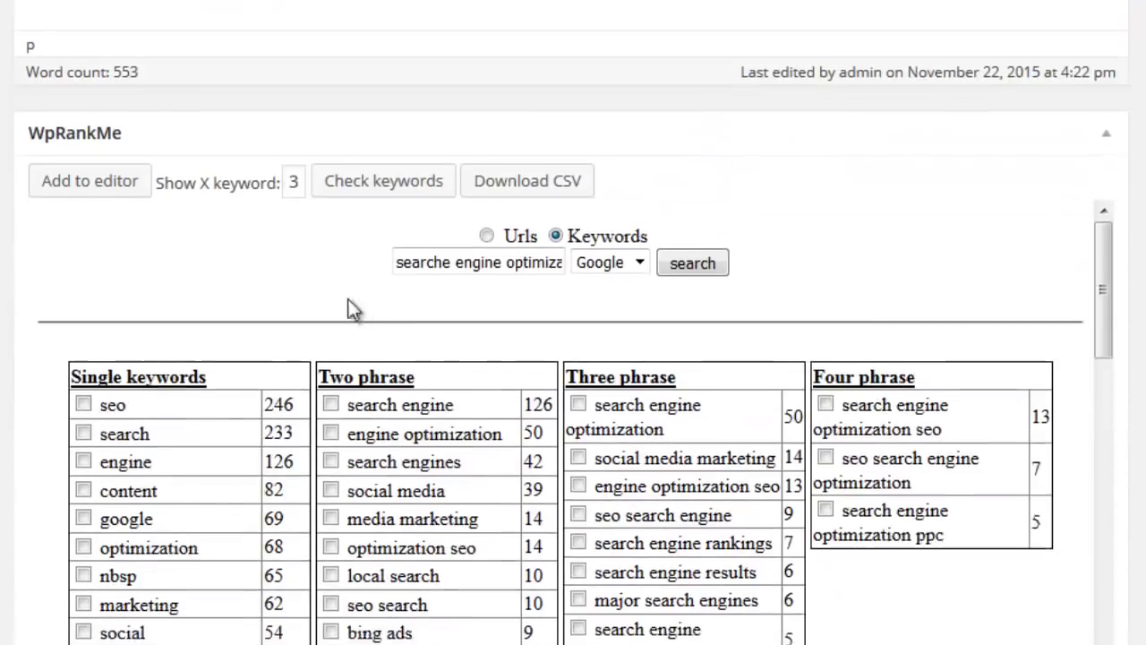
left_click(347, 213)
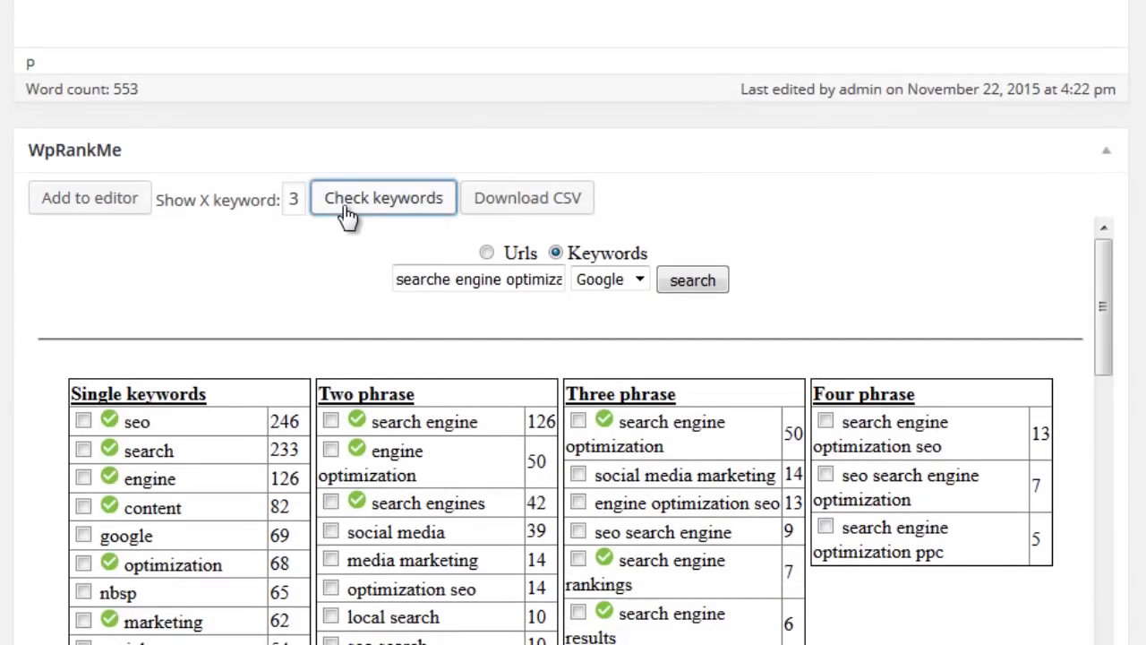
scroll(340, 220, "down", 3)
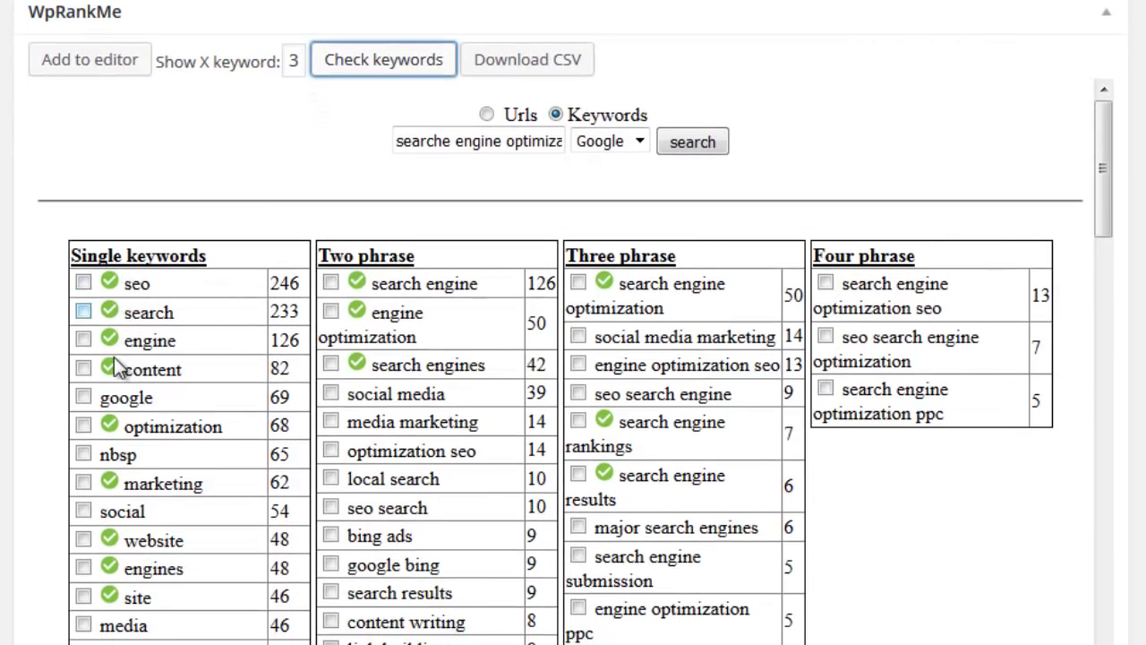
Tick google, bing ads, social media marketing and seo search engine optimization among the WpRankMe keywords.
left_click(81, 398)
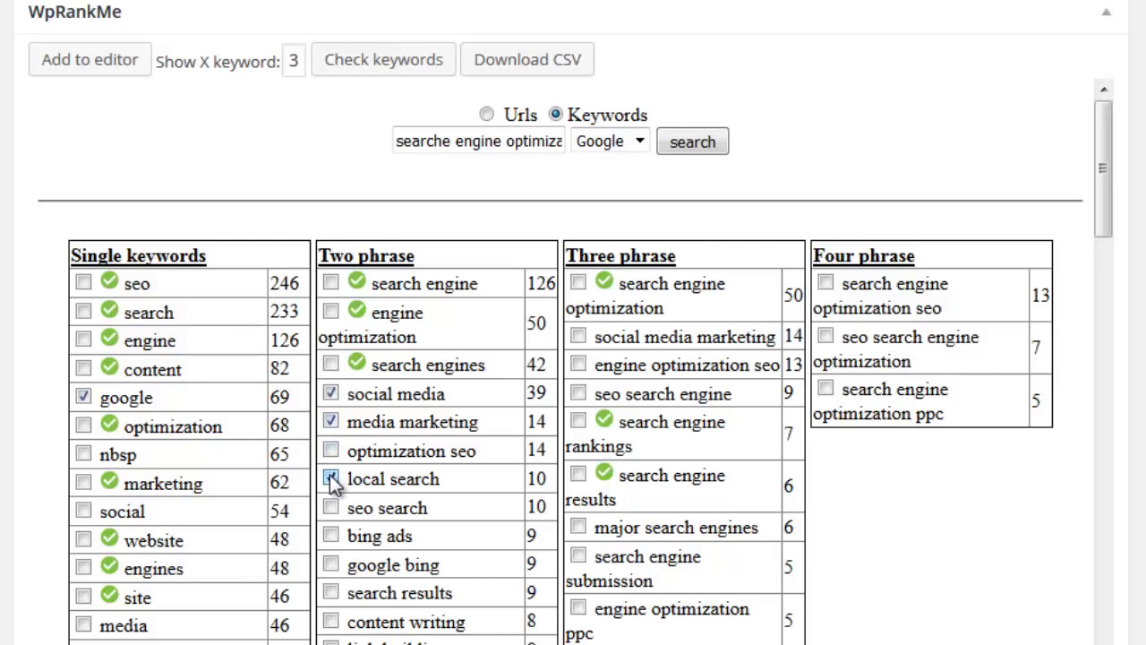
left_click(332, 536)
left_click(579, 338)
left_click(824, 337)
scroll(274, 98, "up", 5)
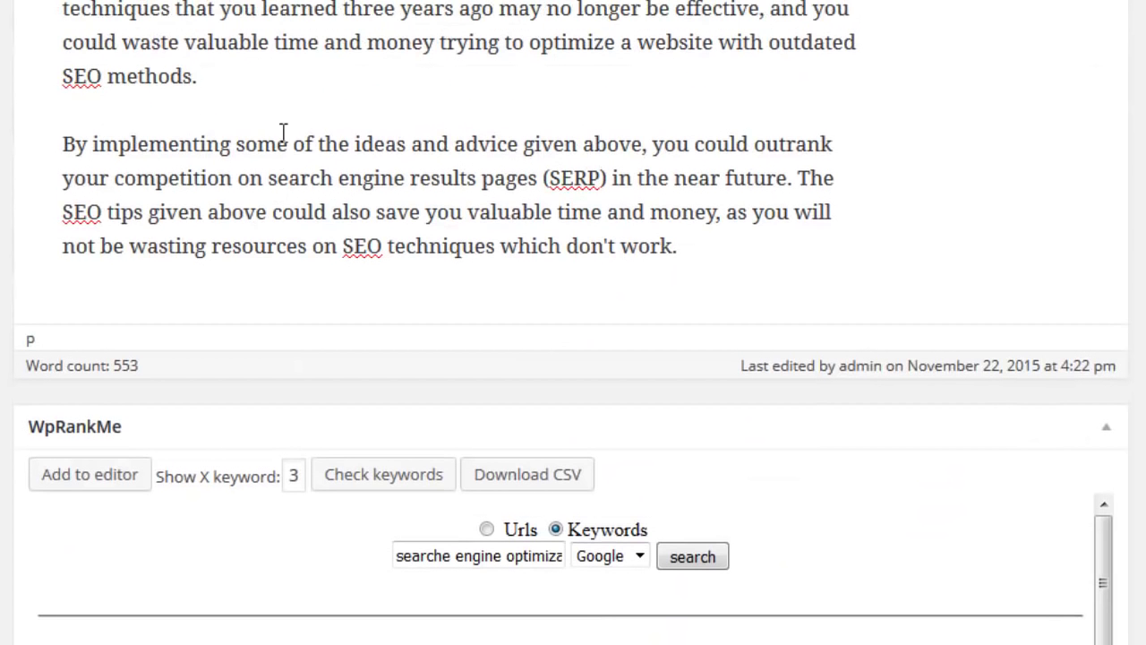
scroll(100, 407, "down", 5)
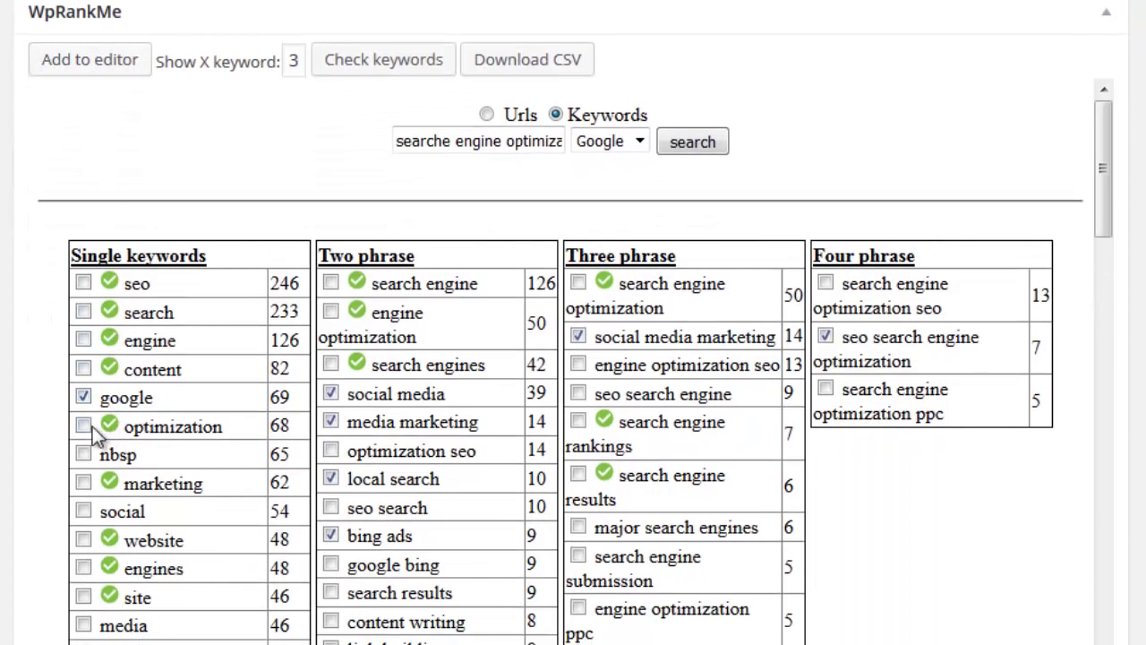
Describe google as 'search engine', social media as 'social media sites', social media marketing as 'social media'.
left_click(125, 396)
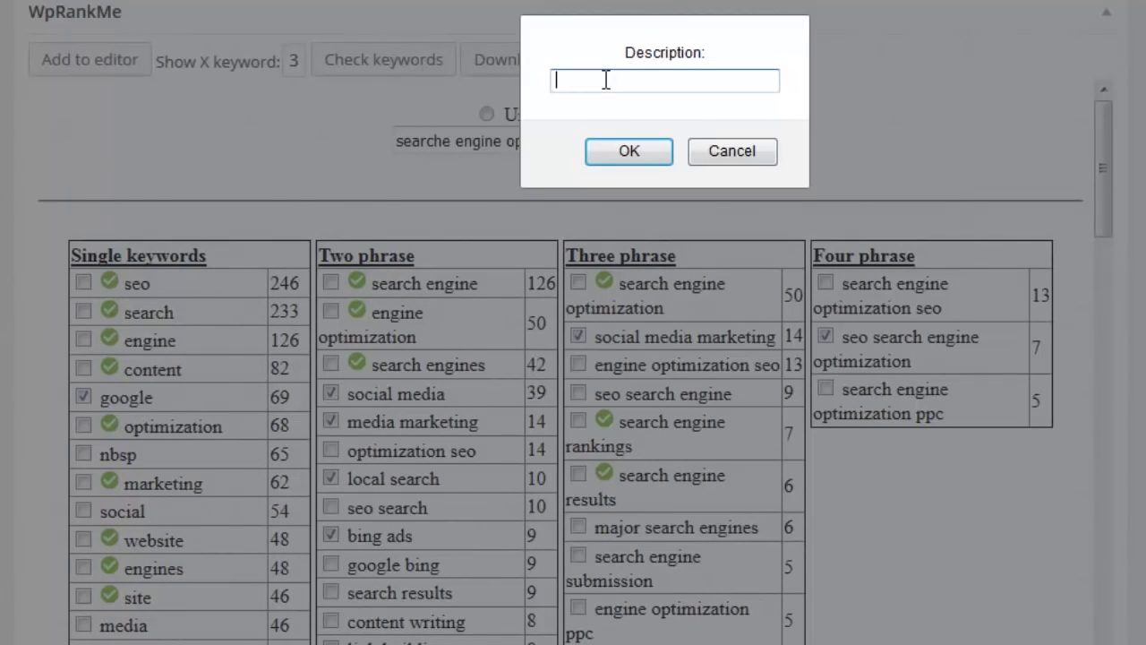
type("search engine")
left_click(604, 150)
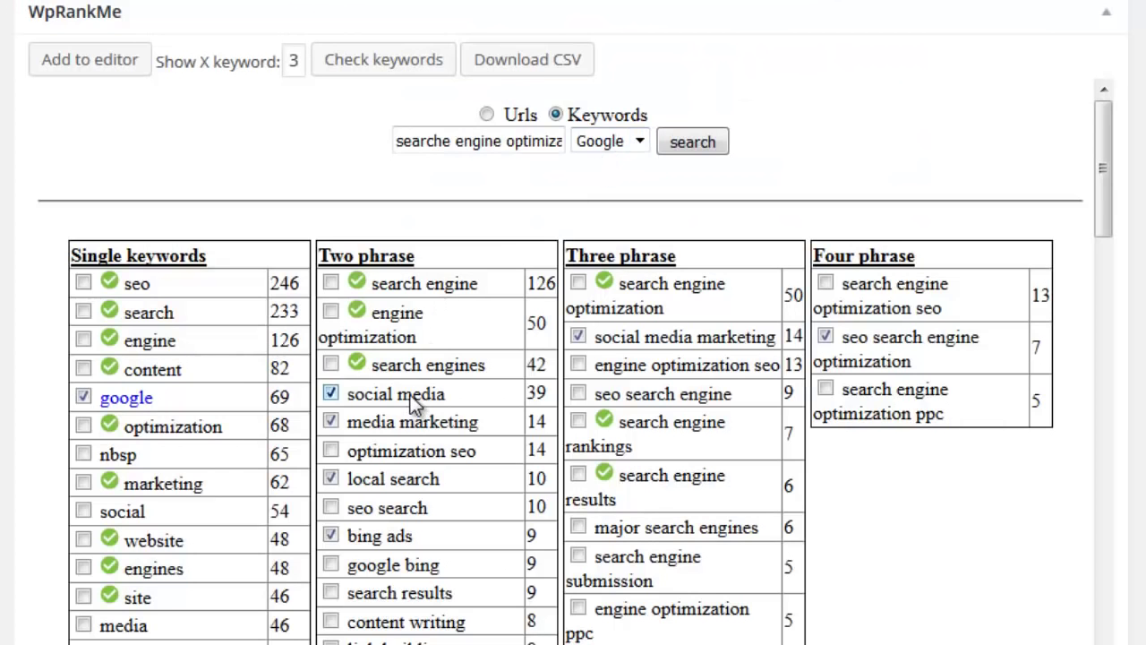
type("social")
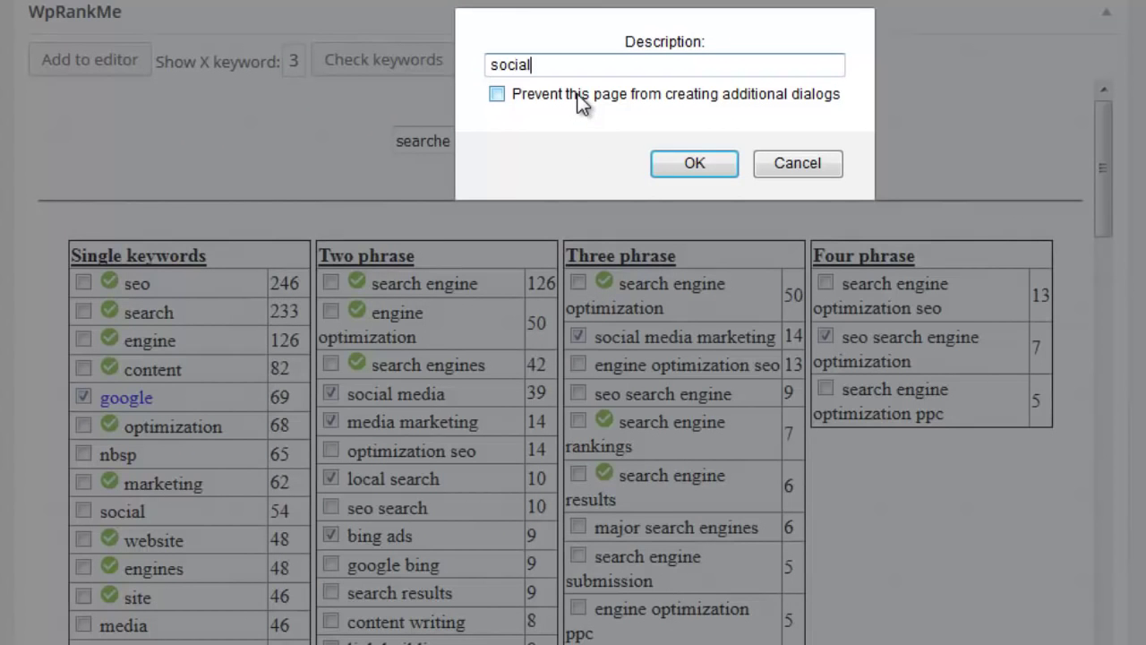
type(" media sites")
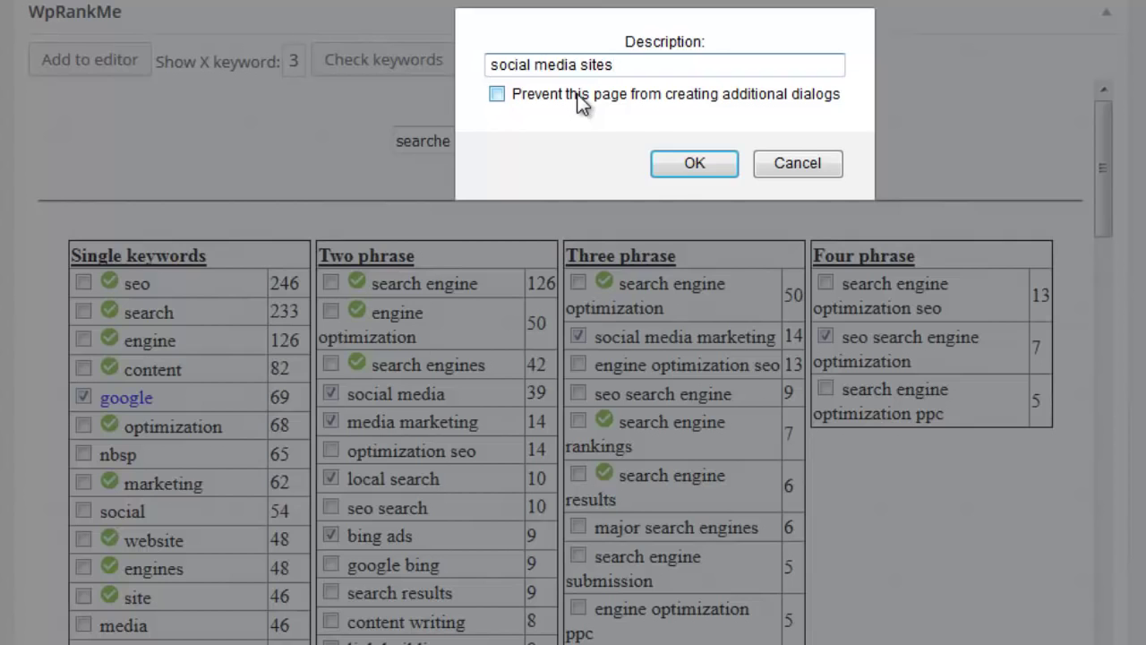
left_click(662, 161)
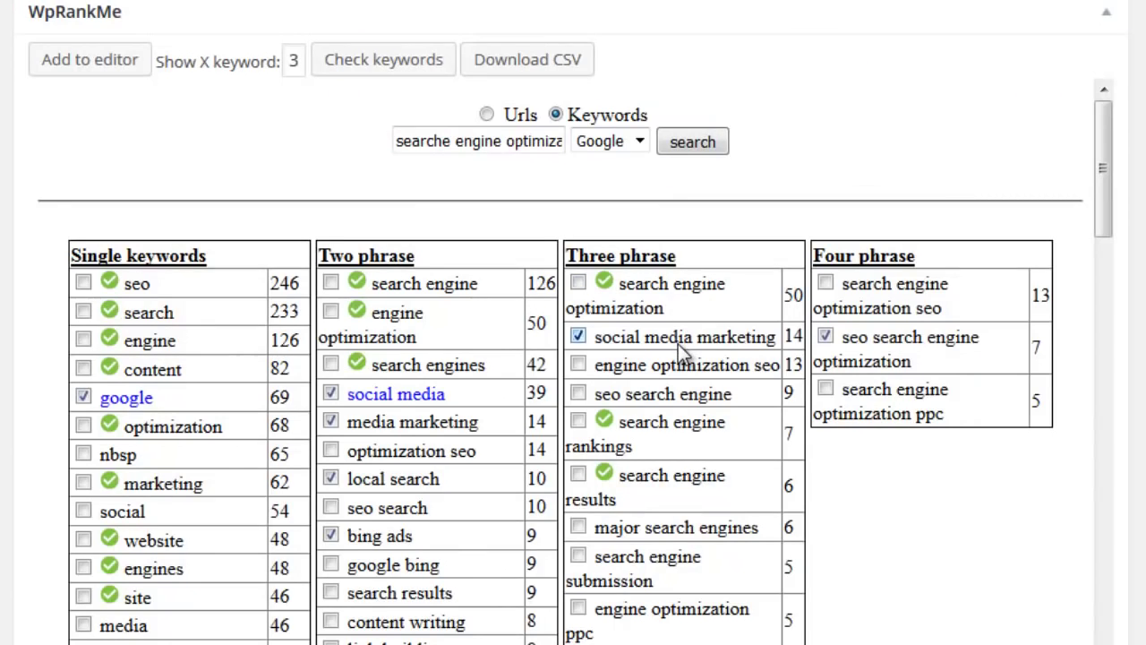
type("social media")
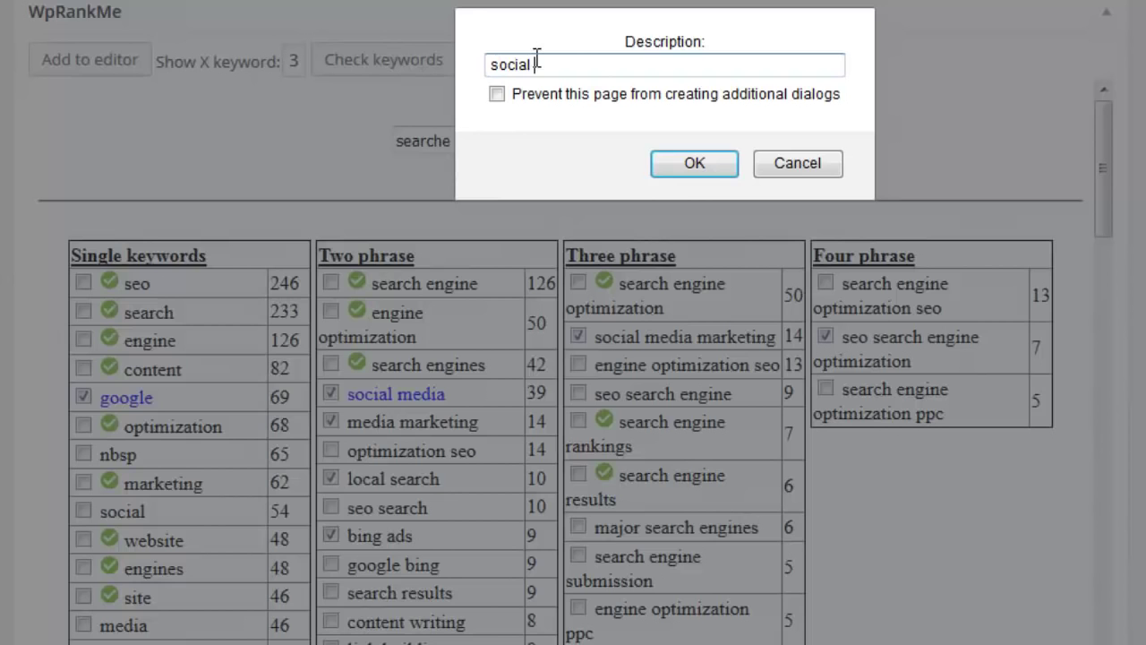
left_click(689, 167)
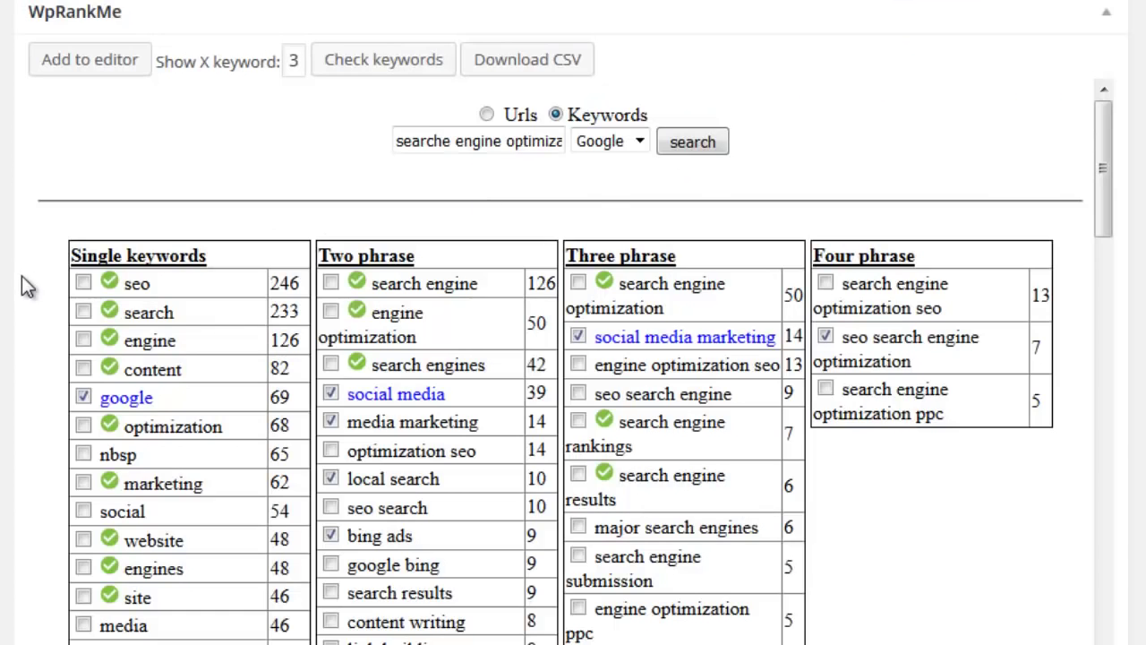
Add a new line after 'SEO methods.' and insert the WpRankMe Keywords/Description table there.
scroll(58, 259, "up", 5)
scroll(58, 259, "up", 1)
left_click(107, 239)
left_click(205, 238)
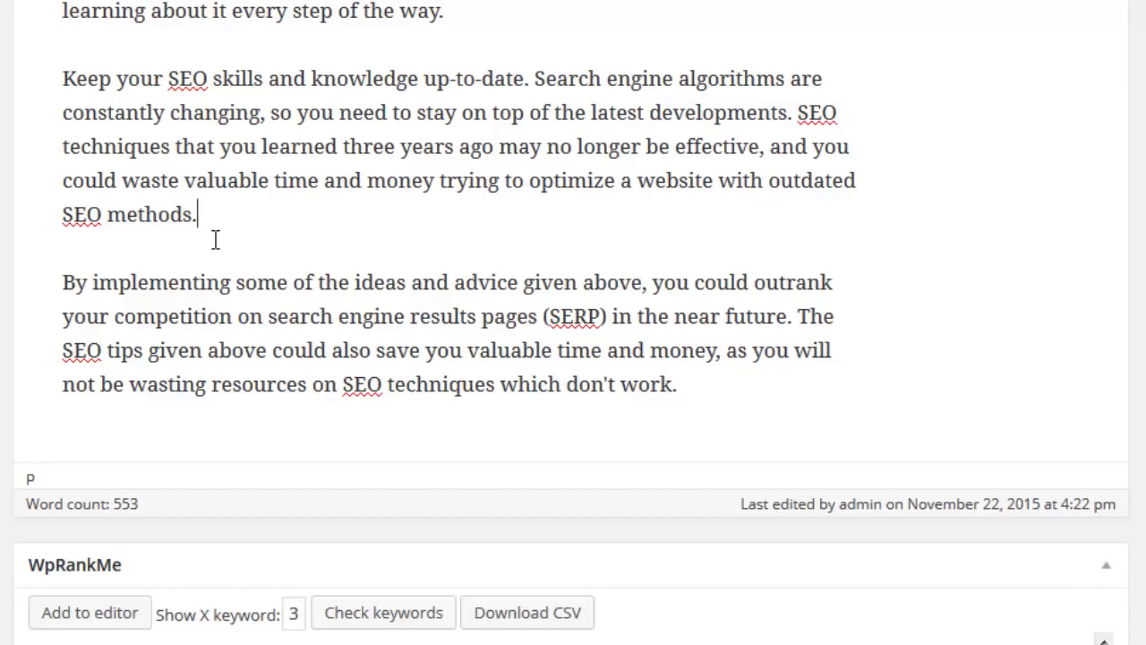
key("Return")
scroll(215, 234, "down", 3)
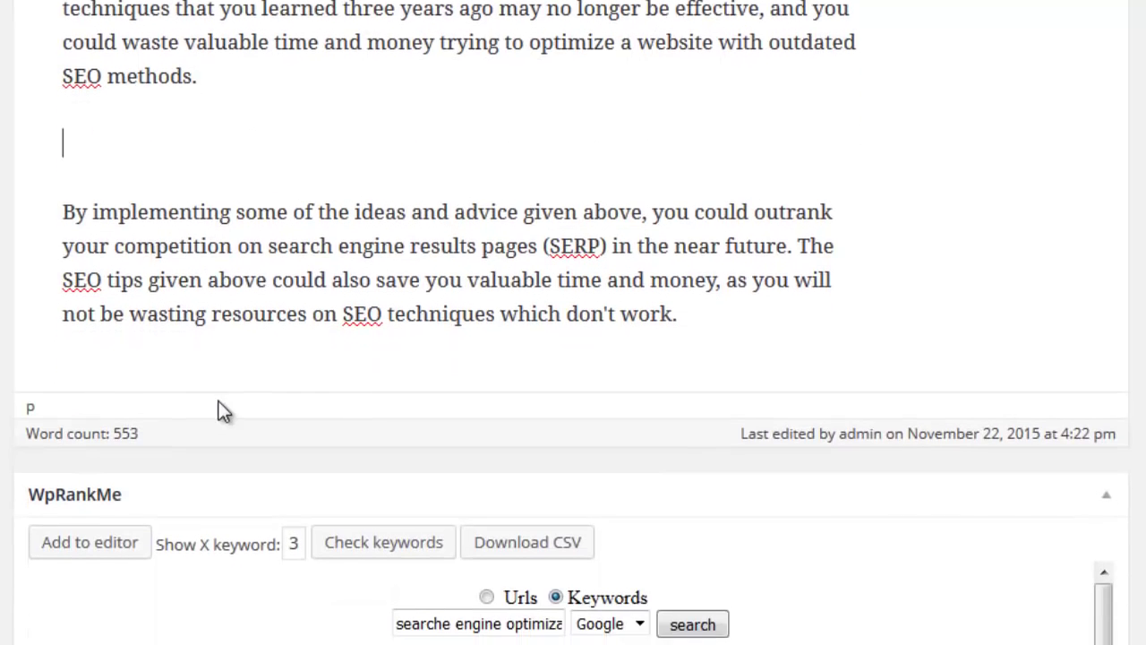
left_click(135, 404)
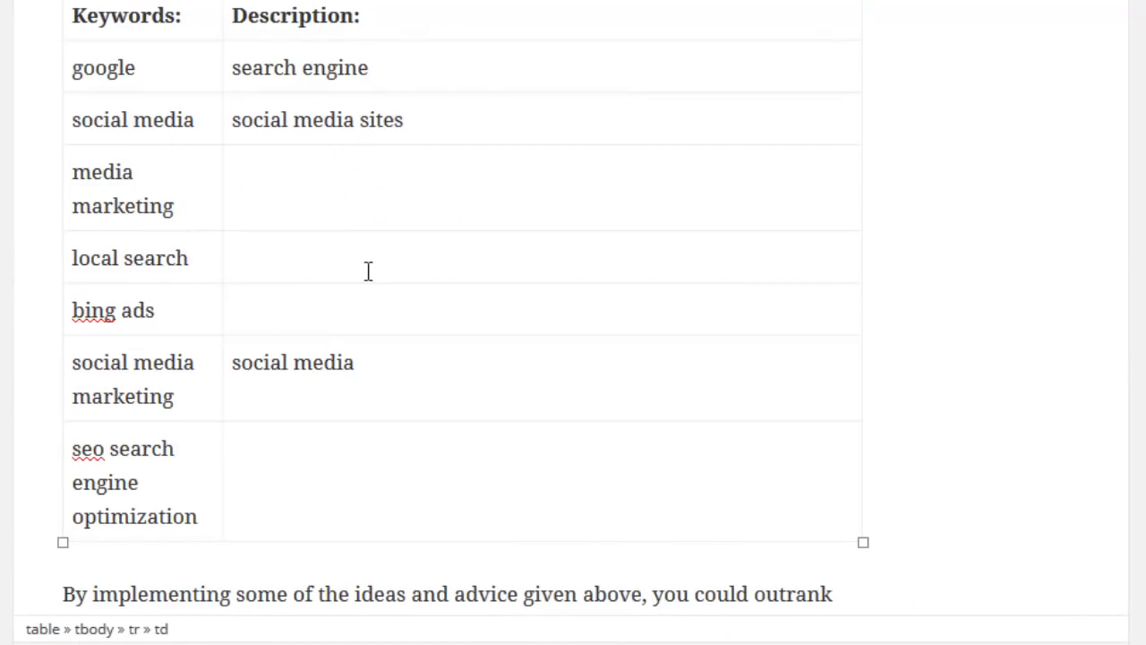
scroll(931, 296, "up", 2)
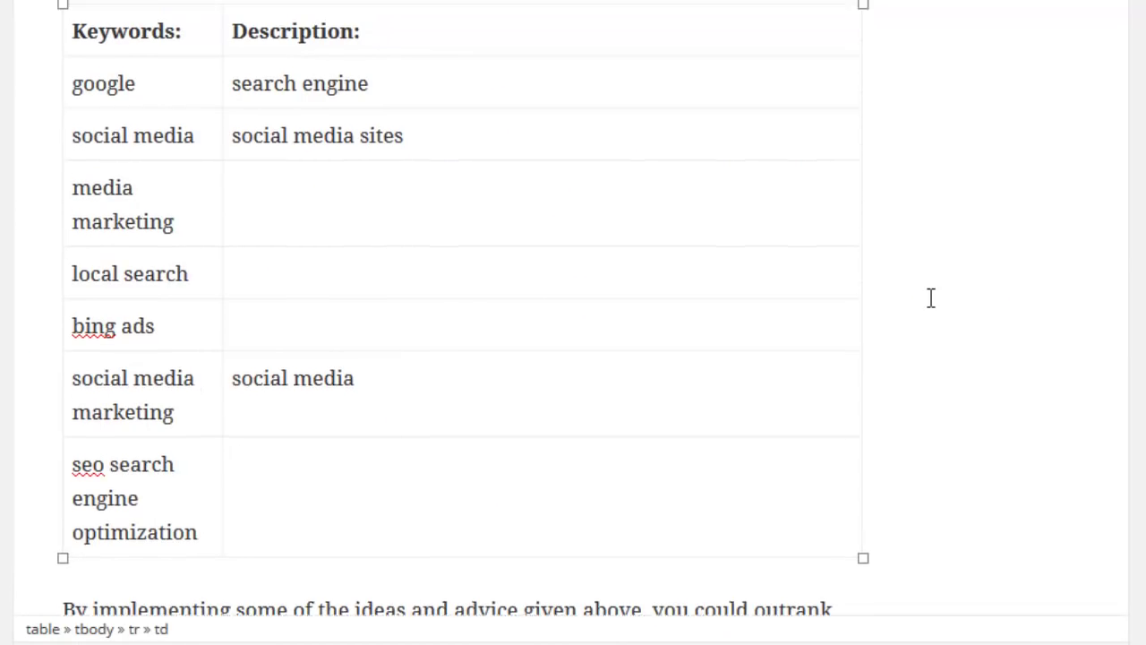
left_click_drag(298, 255, 373, 257)
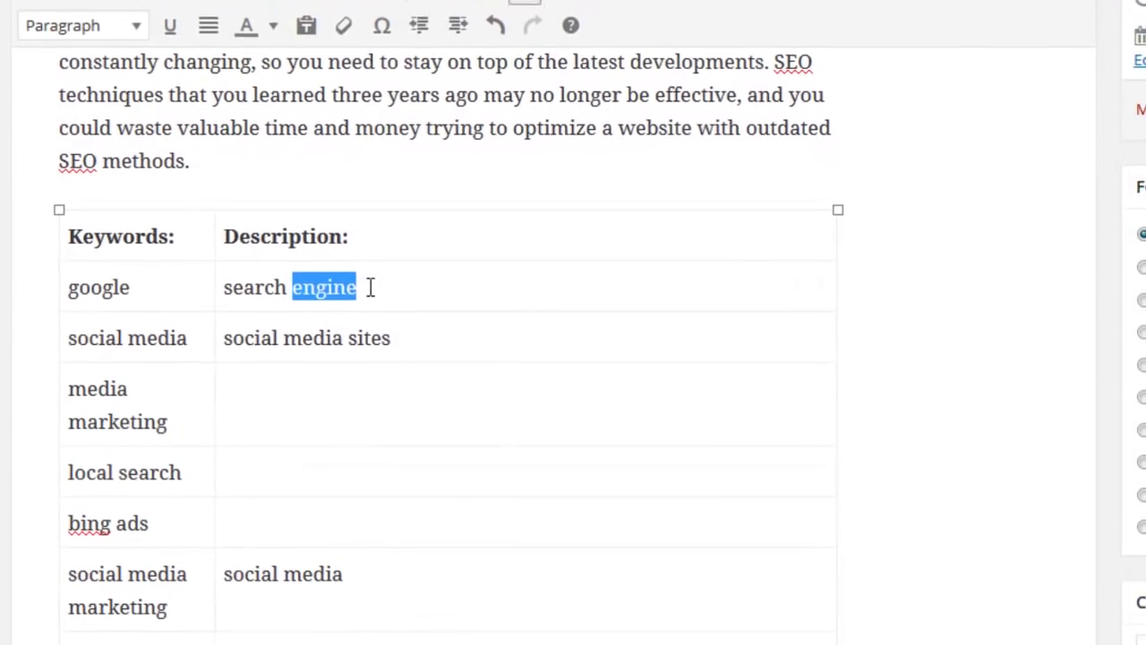
left_click(397, 56)
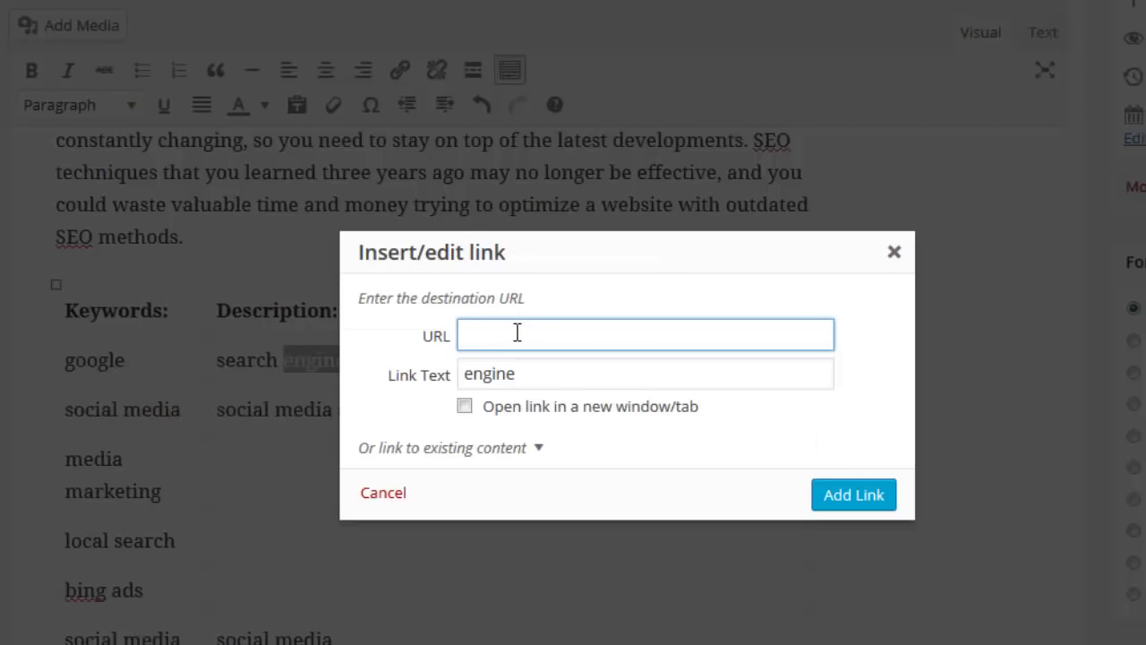
type("www.google.")
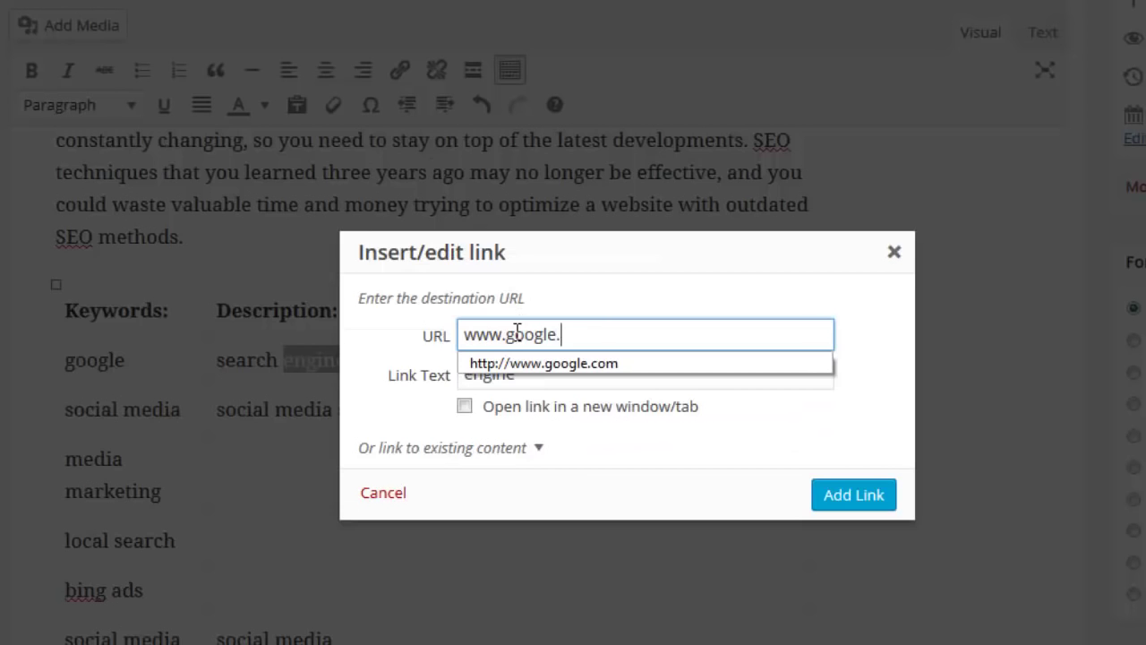
type("com")
left_click(526, 408)
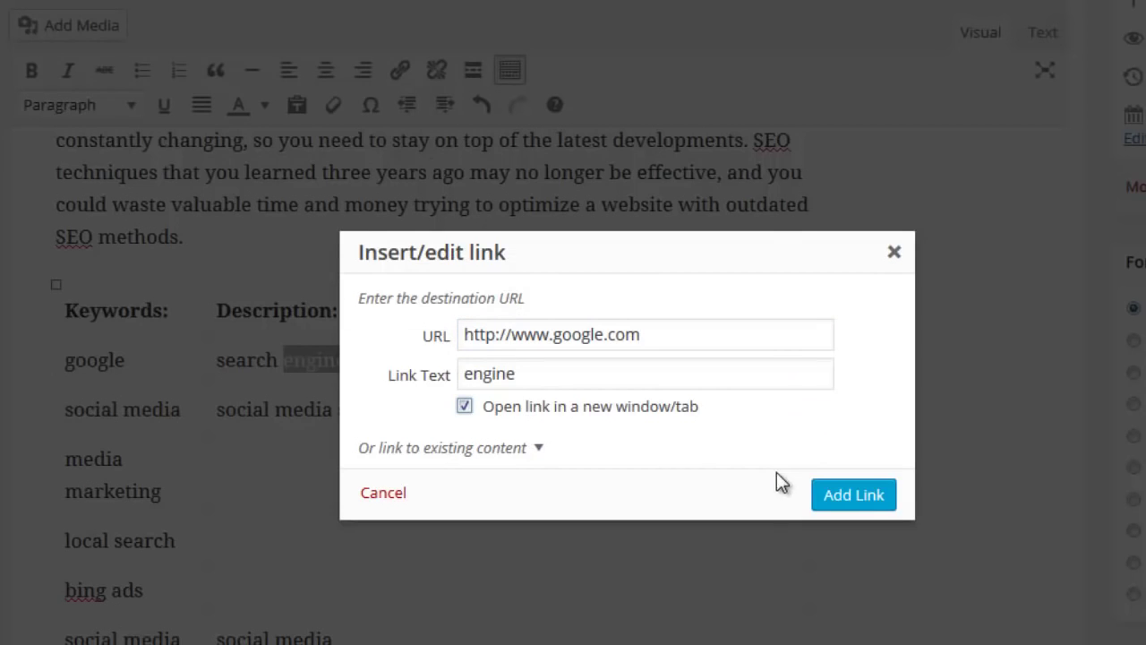
left_click(831, 495)
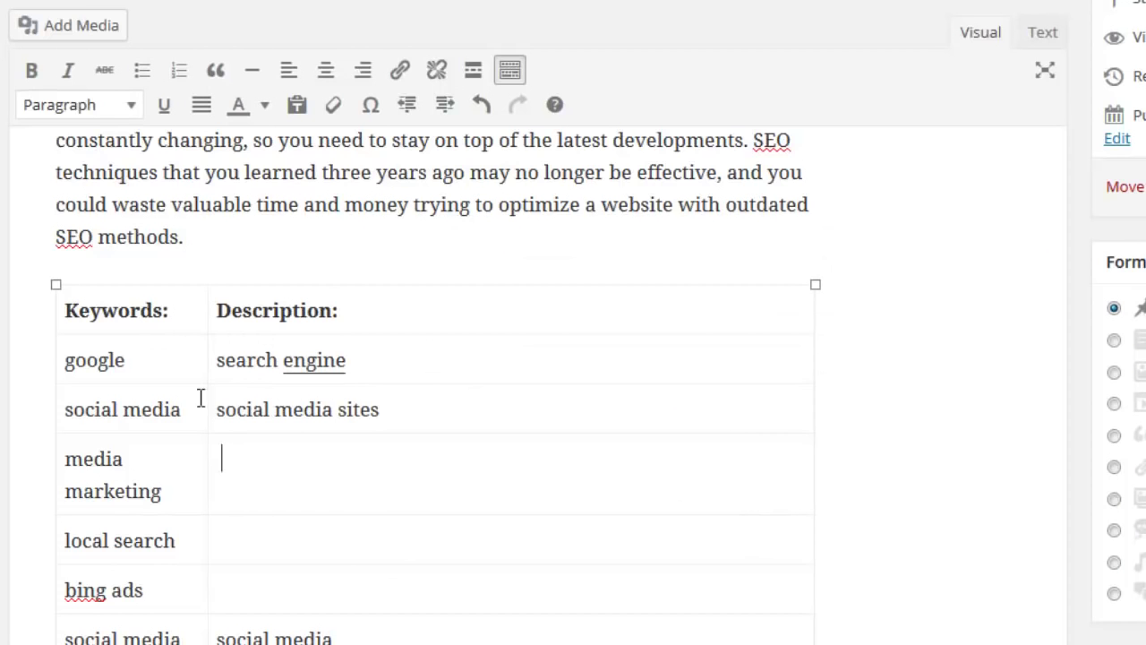
Insert the Duplicate Content tabs screenshot into the media marketing row, shrunk to about 270 px wide.
left_click(30, 38)
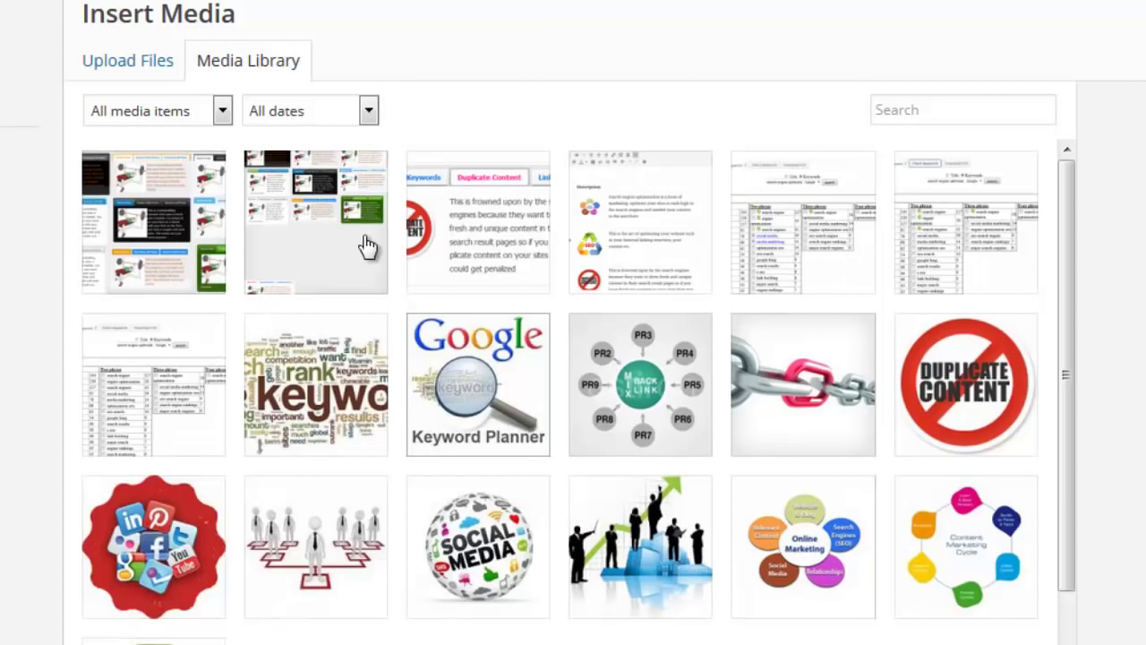
left_click(482, 244)
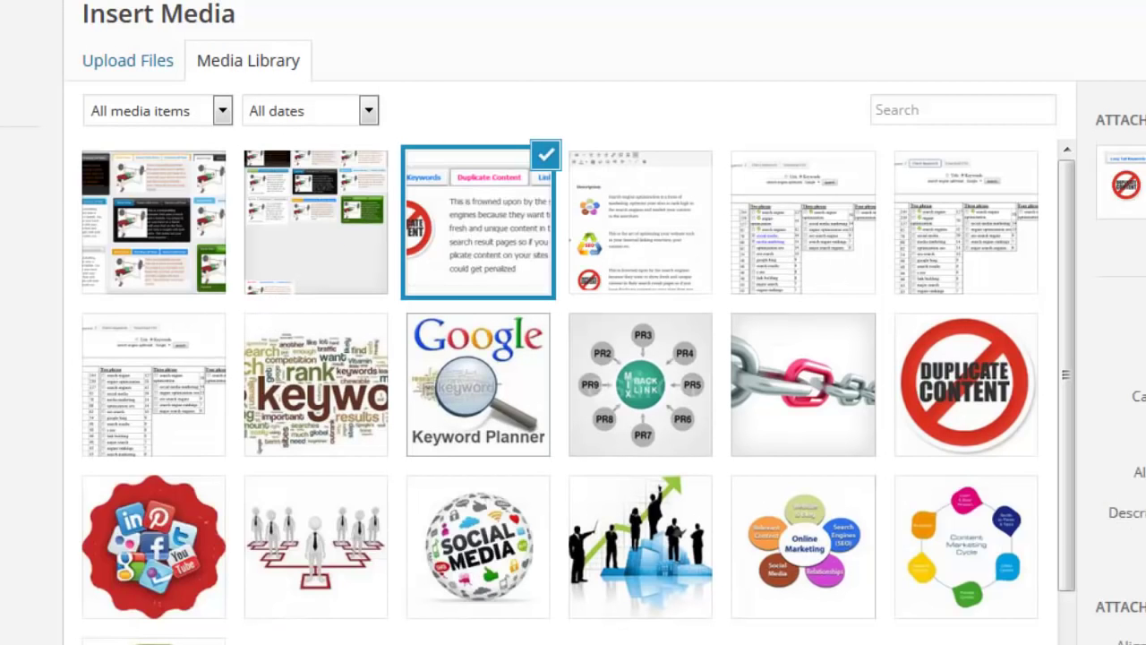
scroll(1119, 359, "down", 1)
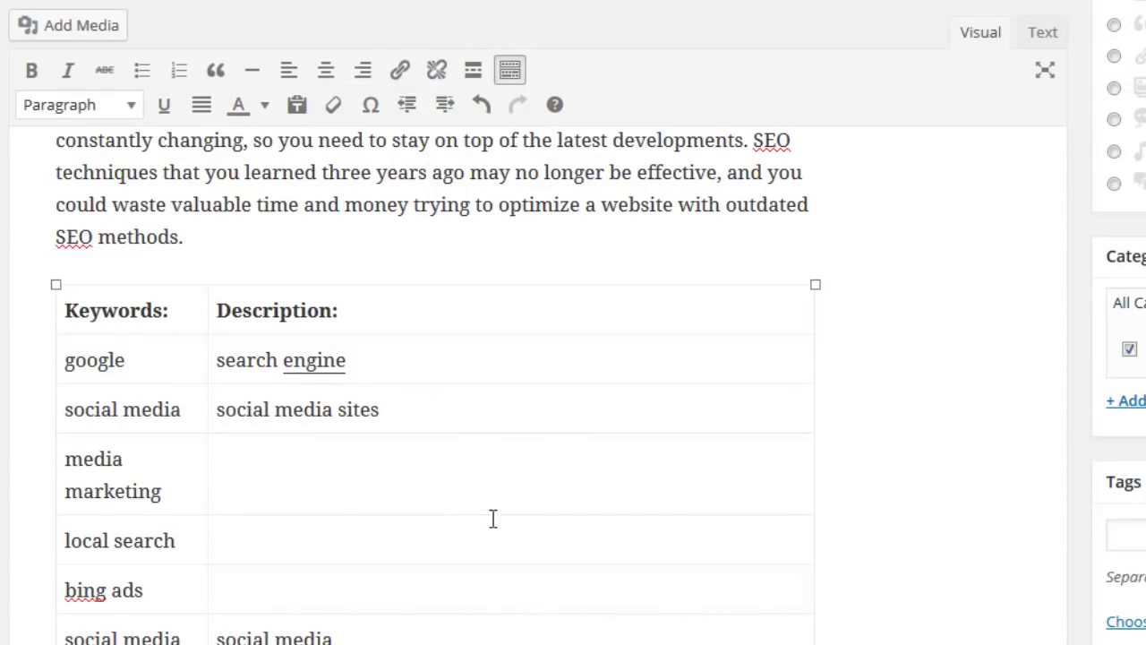
left_click(591, 625)
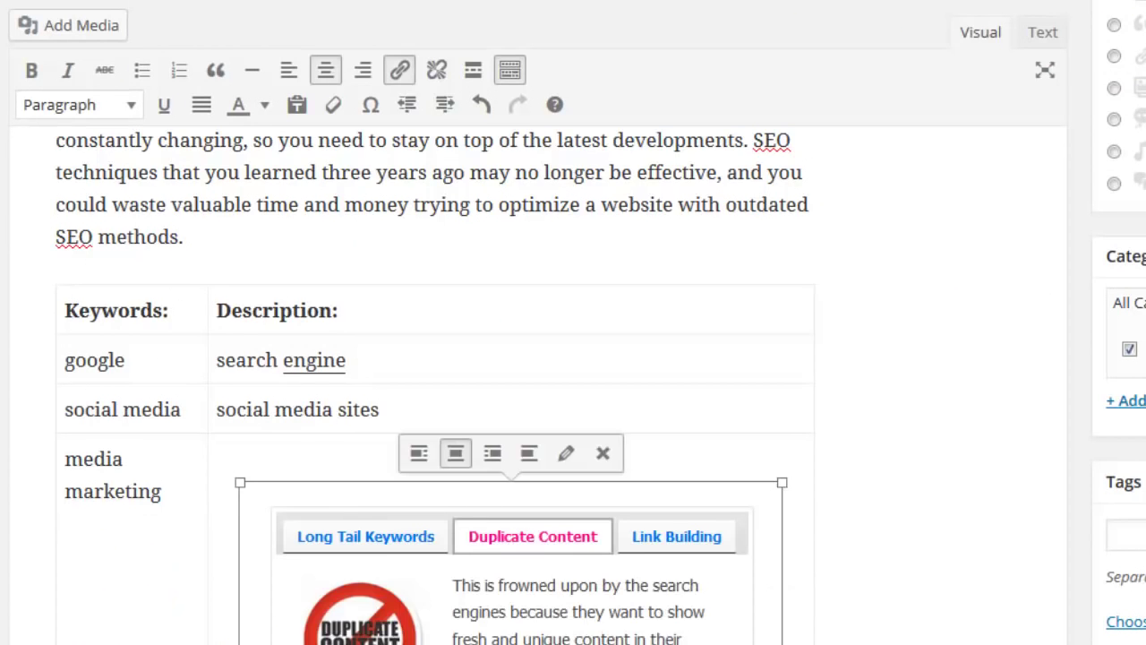
scroll(929, 605, "down", 4)
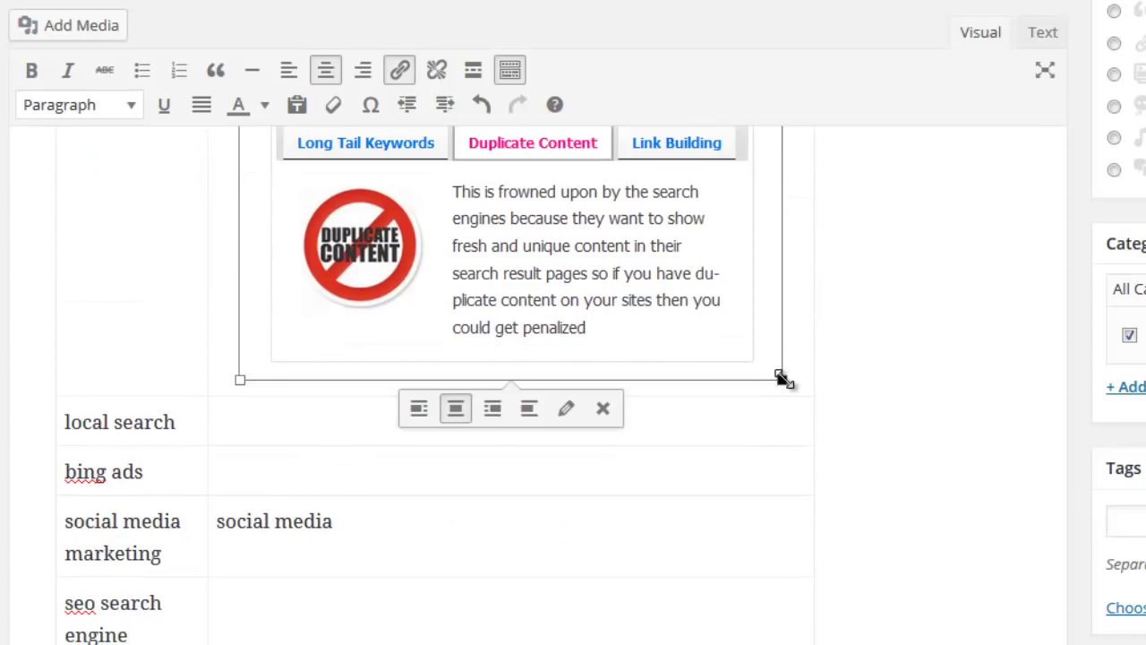
left_click_drag(779, 376, 486, 284)
Change WpRankMe's Show X keyword value from 3 to 2 and update the post.
scroll(1074, 518, "down", 7)
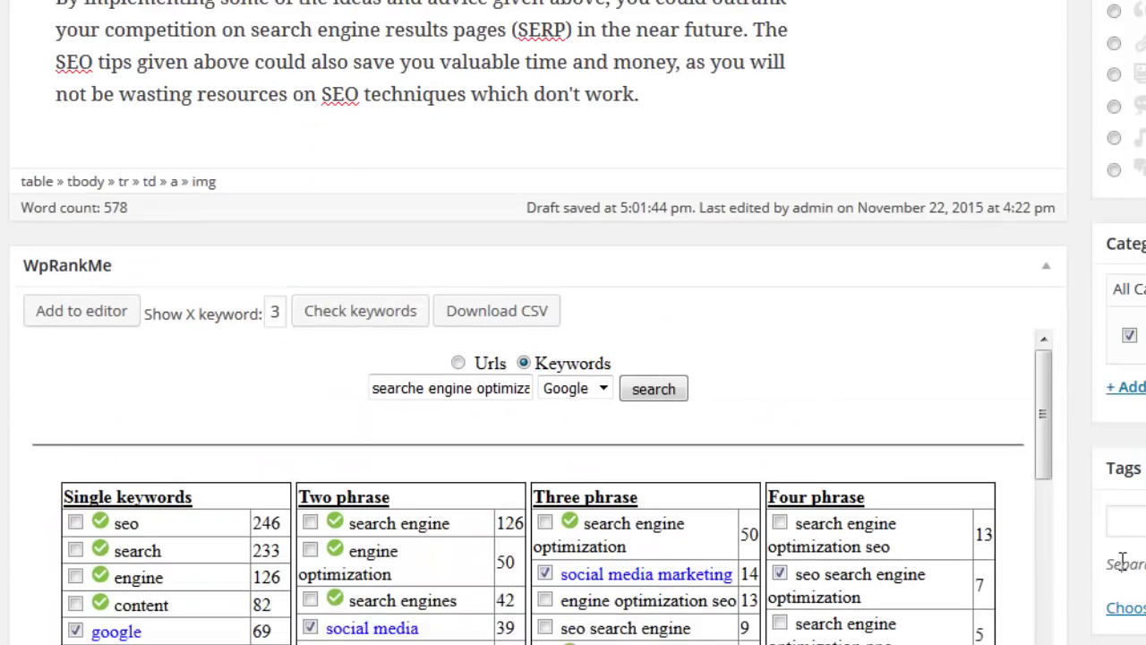
left_click_drag(277, 244, 266, 242)
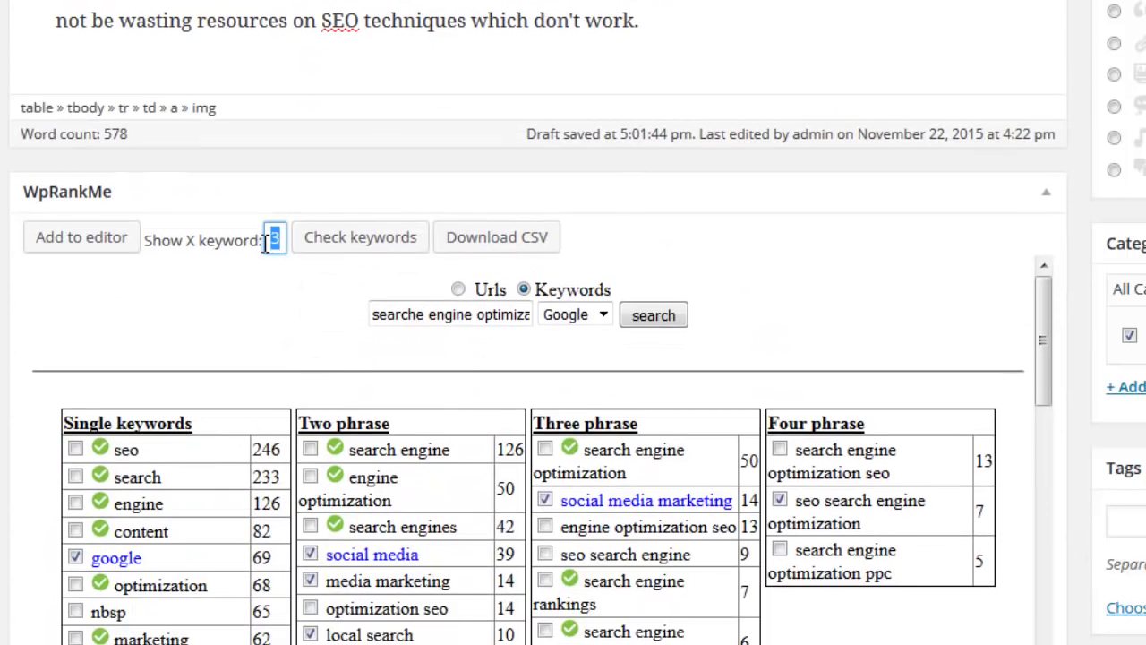
type("2")
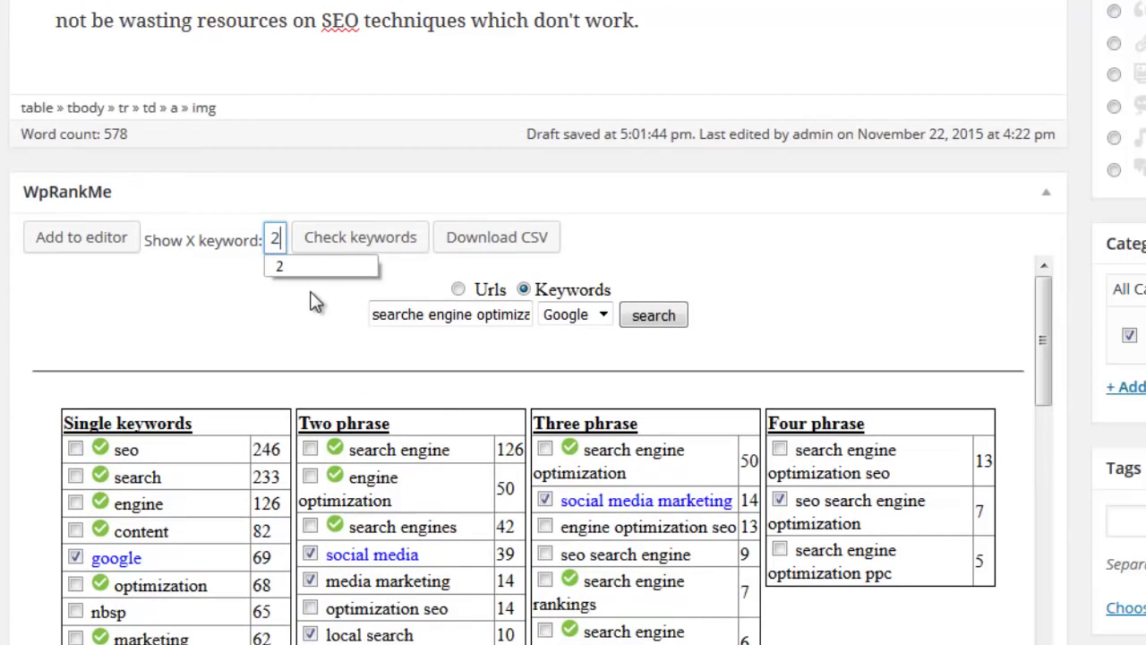
left_click(312, 291)
scroll(537, 322, "up", 4)
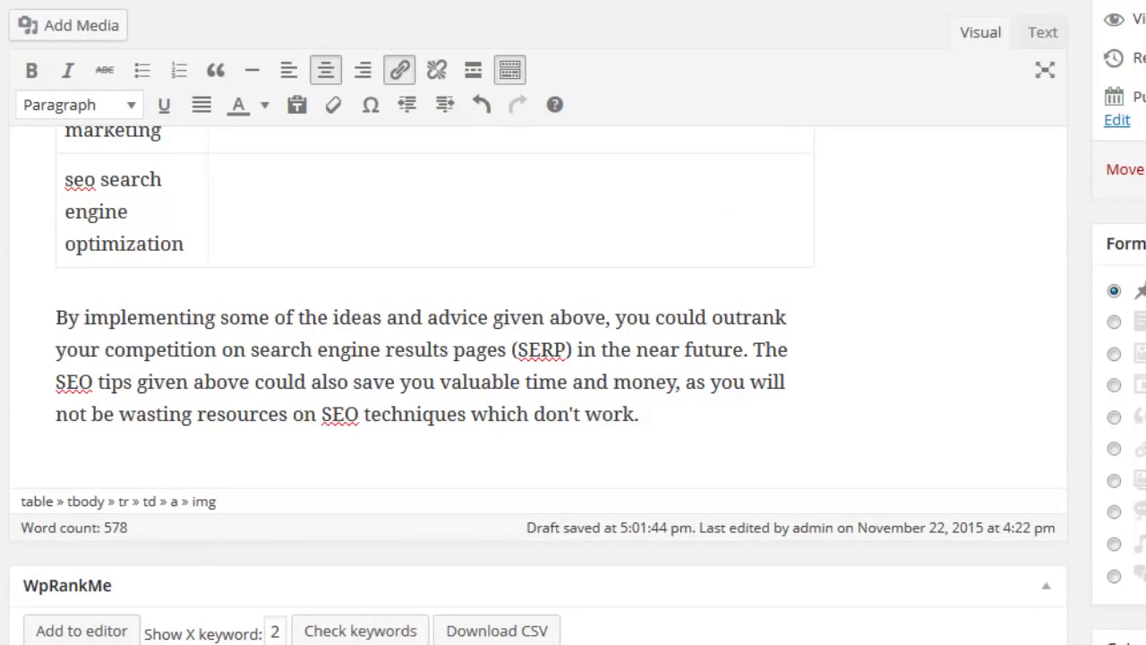
left_click(1145, 192)
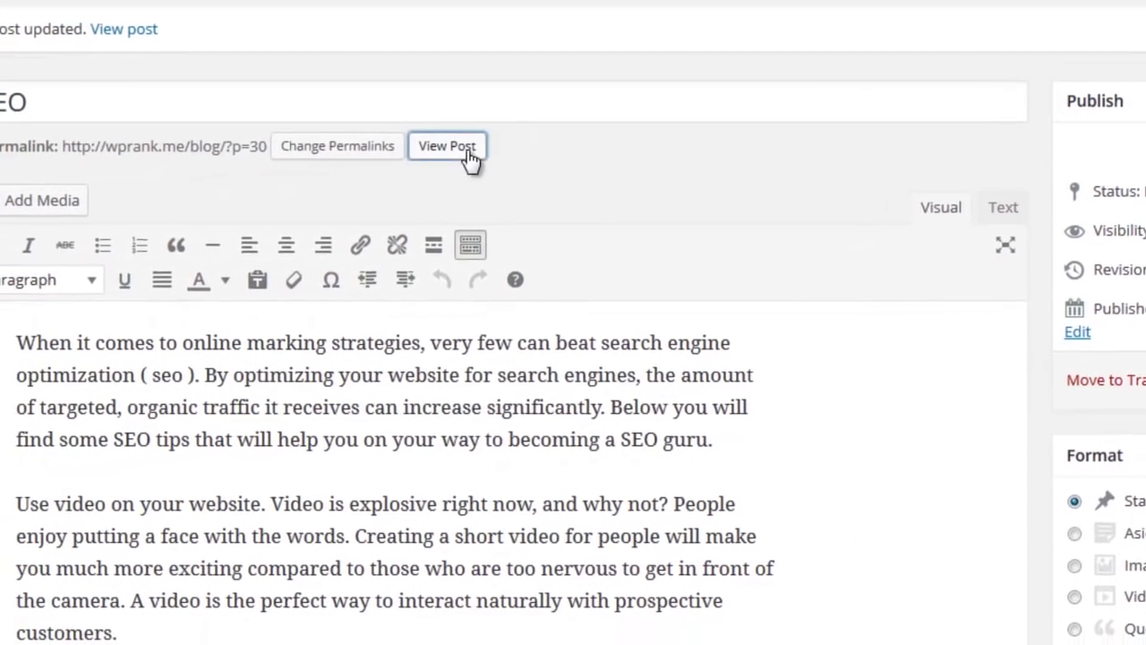
Open the live post in a new tab and show the social media and social media marketing descriptions.
right_click(245, 205)
left_click(537, 165)
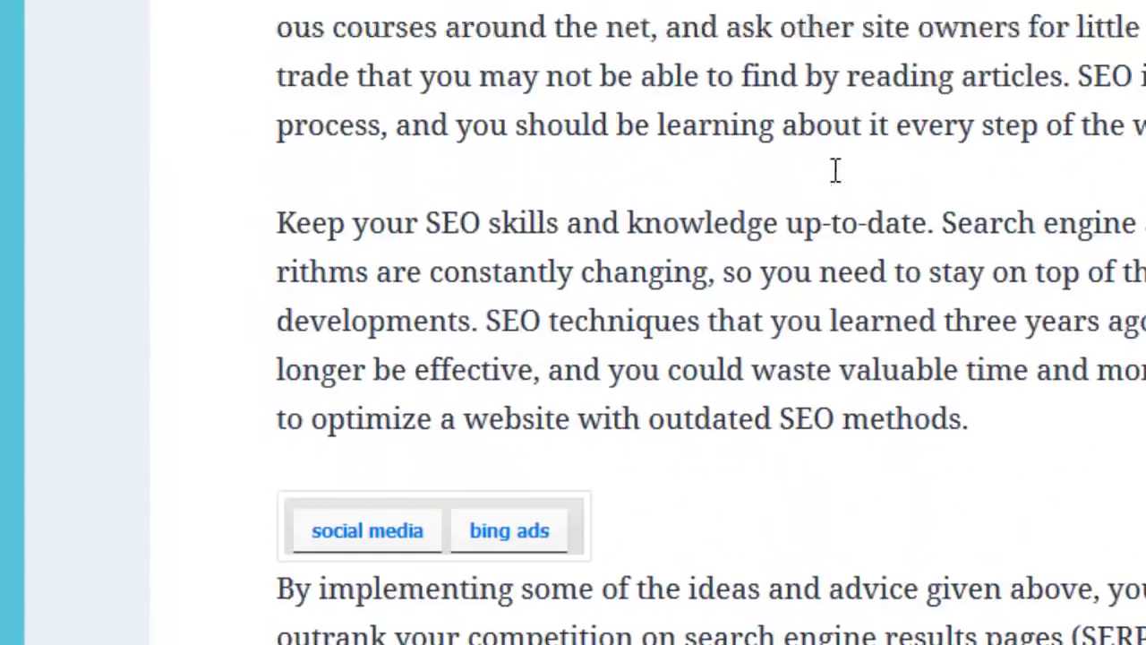
left_click(427, 147)
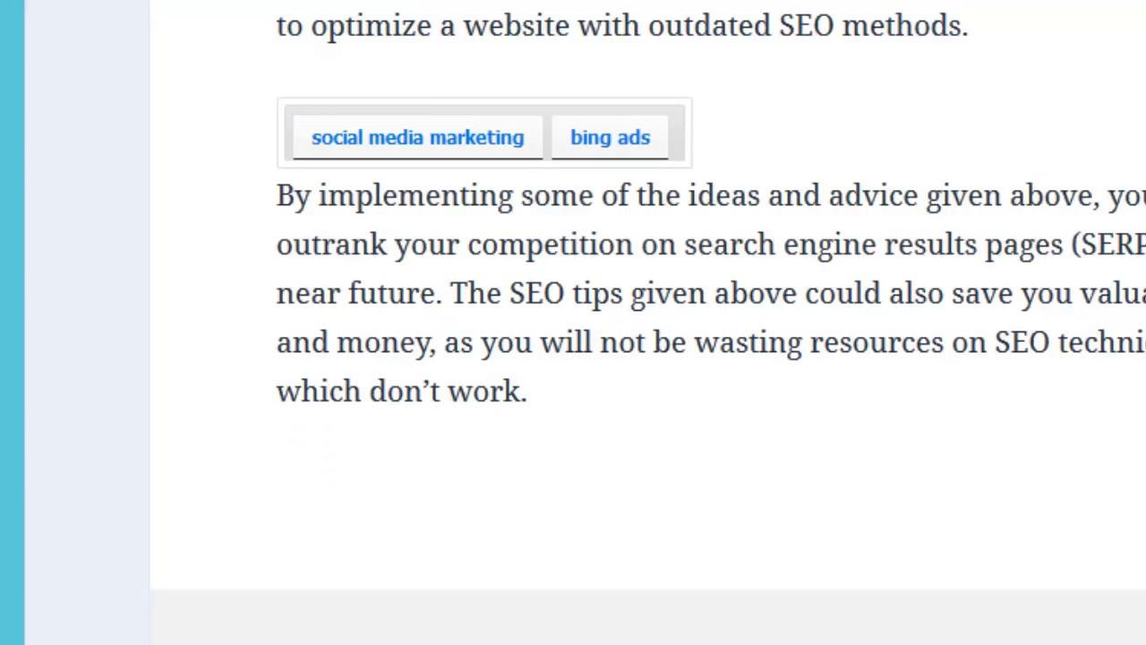
left_click(377, 146)
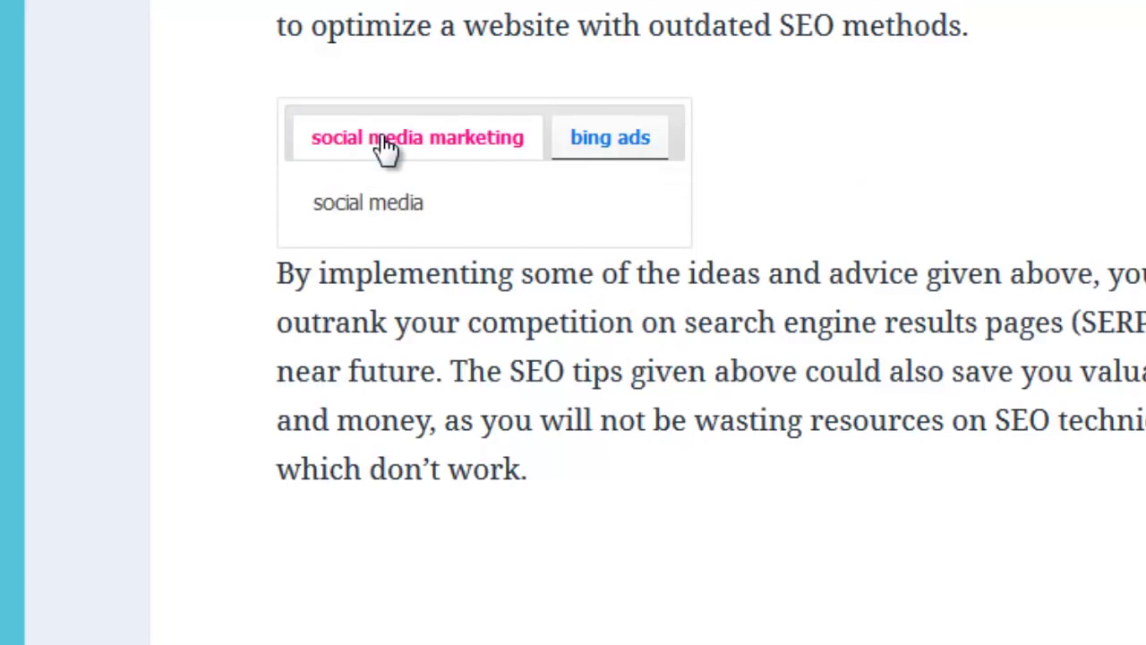
Switch between the bing ads, social media marketing and media marketing tabs on the live post.
left_click(578, 151)
left_click(537, 151)
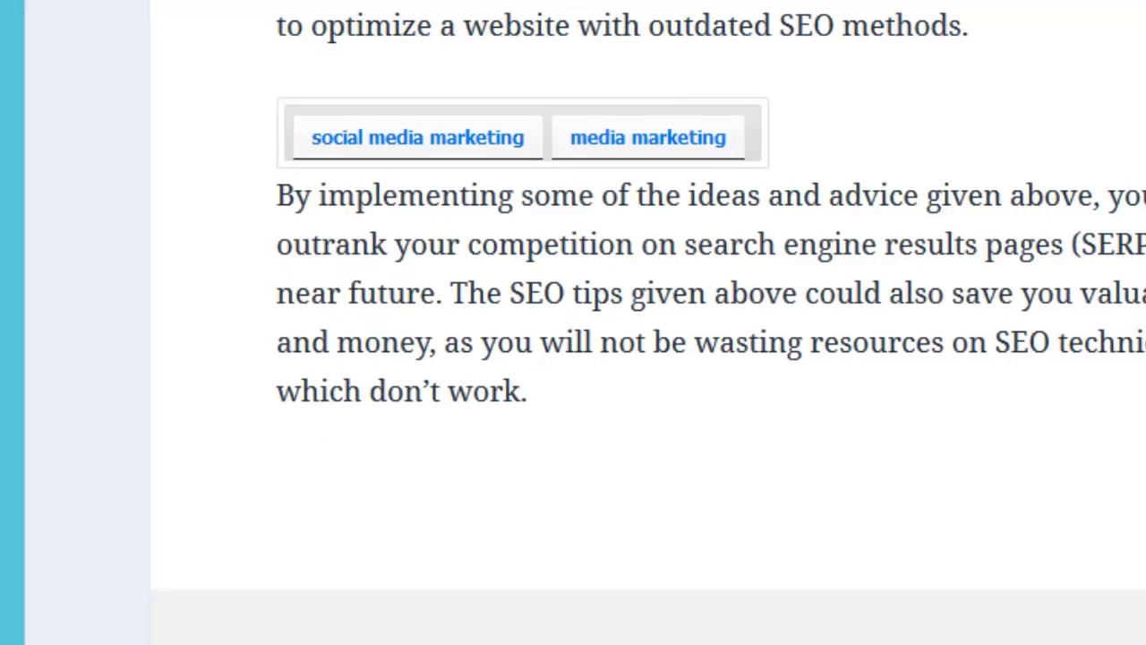
left_click(473, 143)
left_click(591, 144)
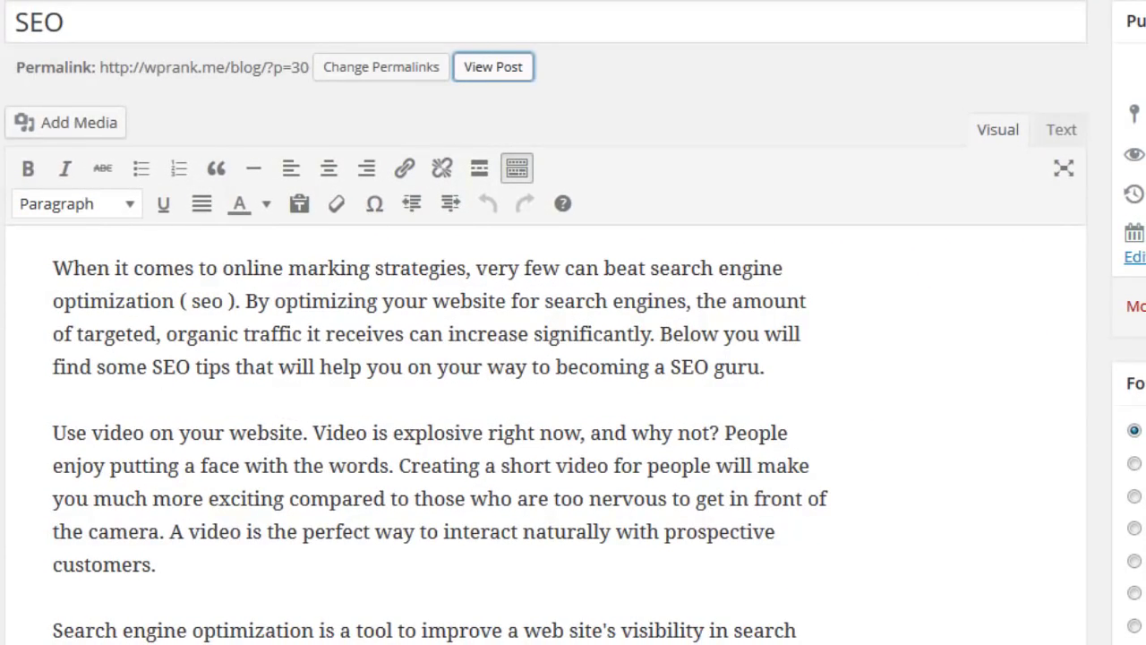
Return to the WordPress admin tab, now showing the Posts list.
mouse_move(4, 492)
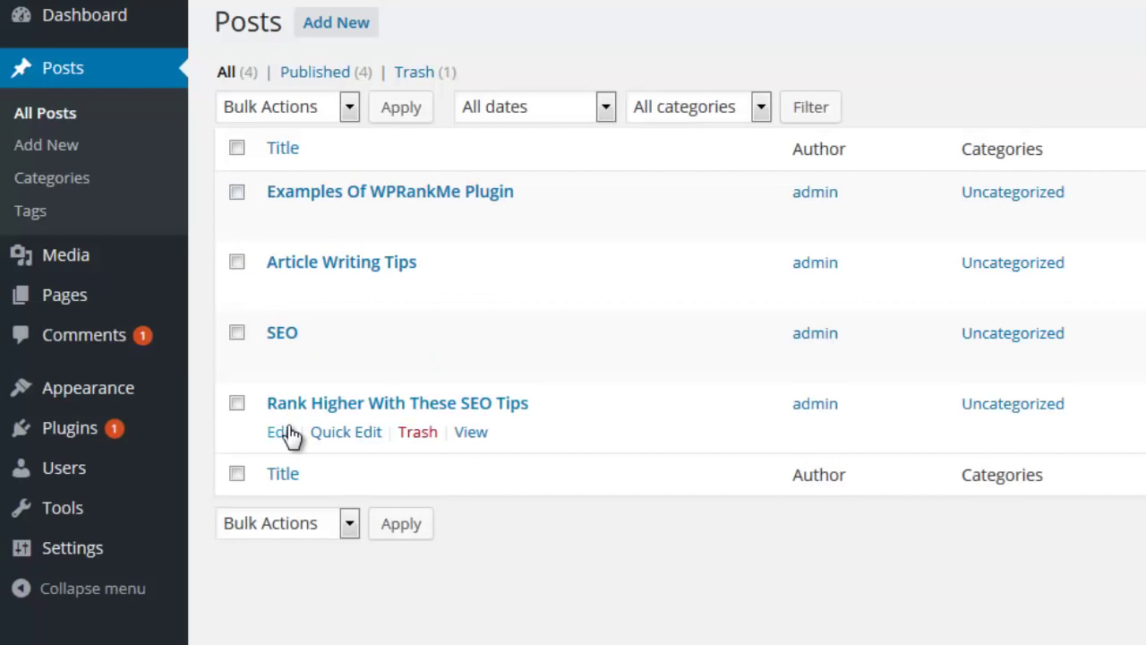
Edit 'Rank Higher With These SEO Tips' and place the caret in its WpRankMe keyword search box.
left_click(285, 431)
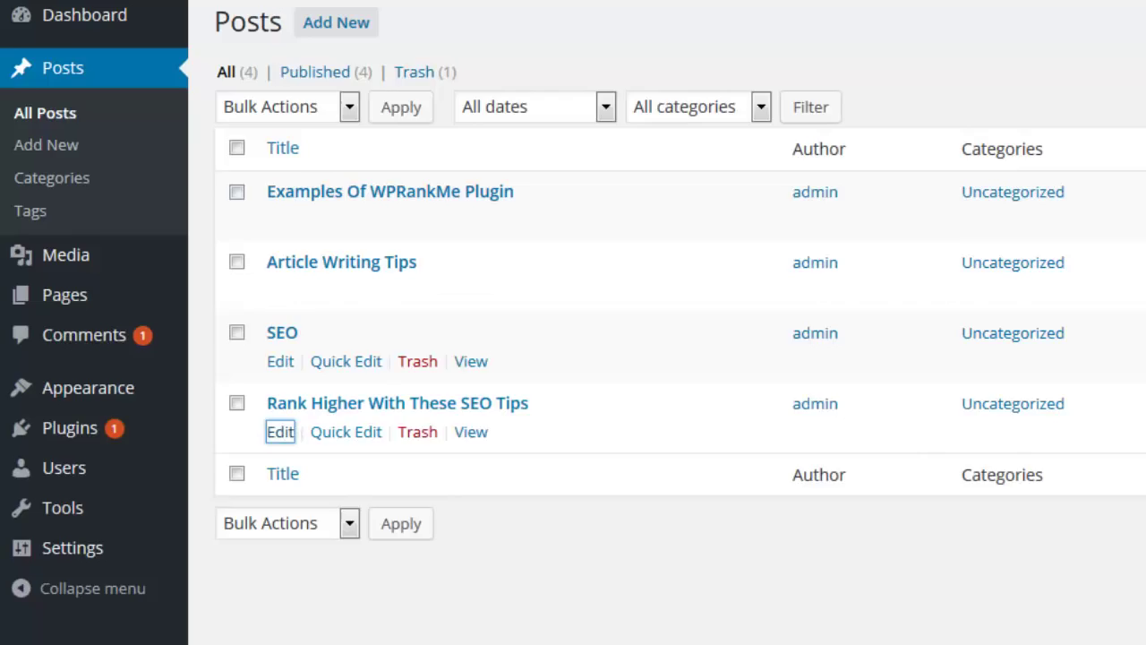
scroll(627, 358, "down", 15)
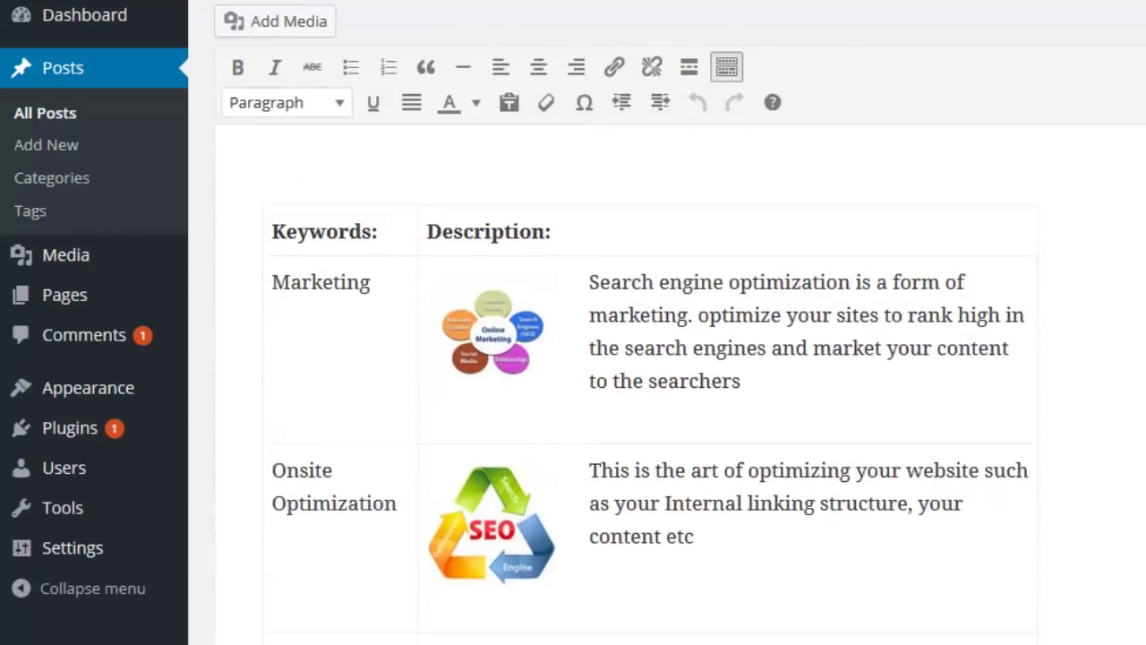
scroll(681, 358, "down", 12)
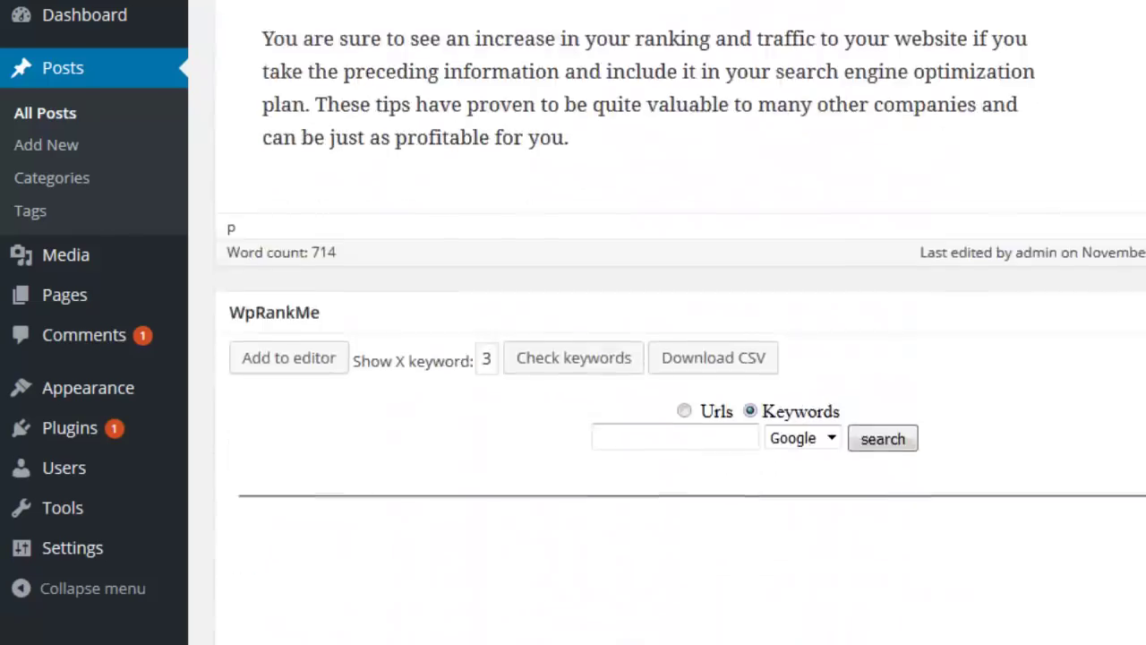
scroll(808, 525, "up", 5)
left_click(701, 573)
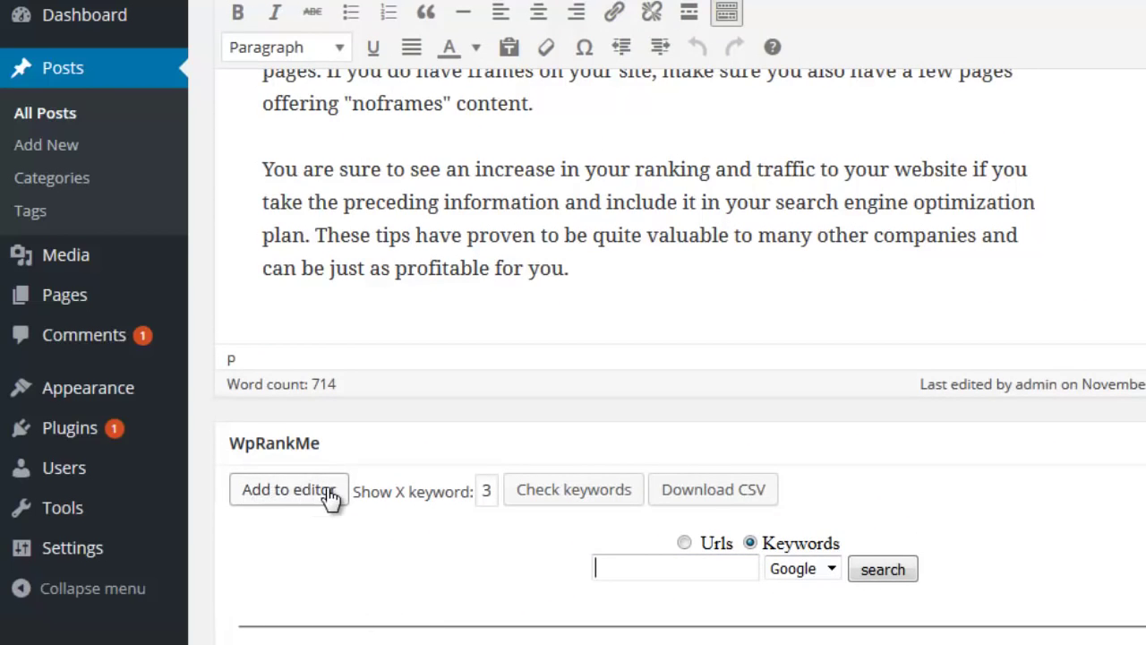
left_click(350, 320)
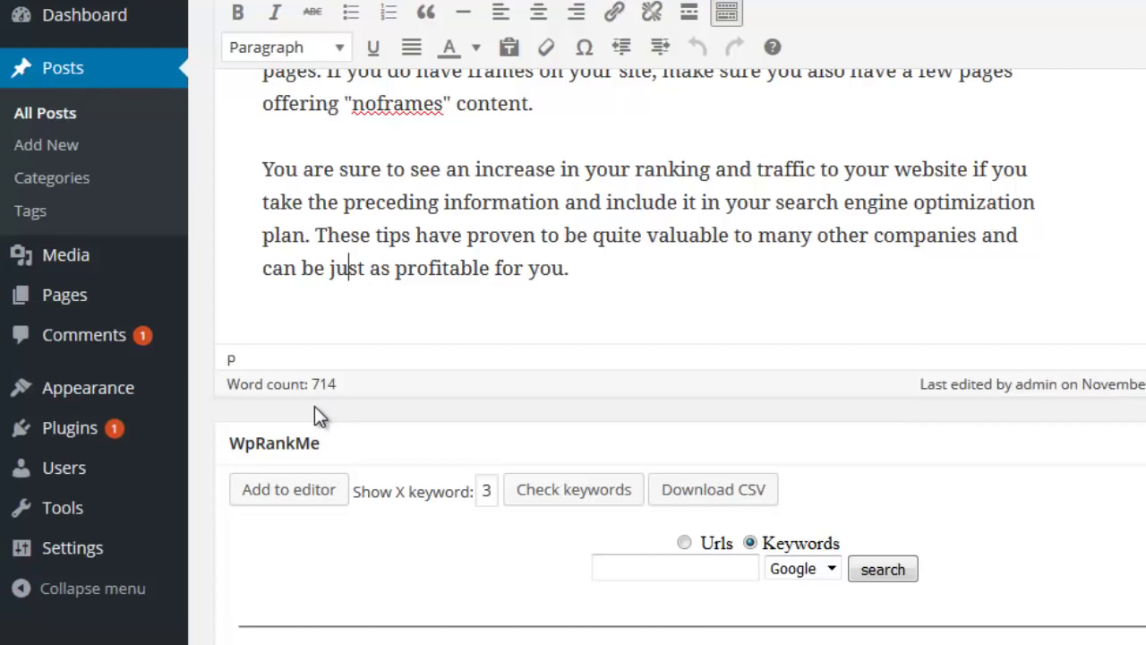
mouse_move(123, 547)
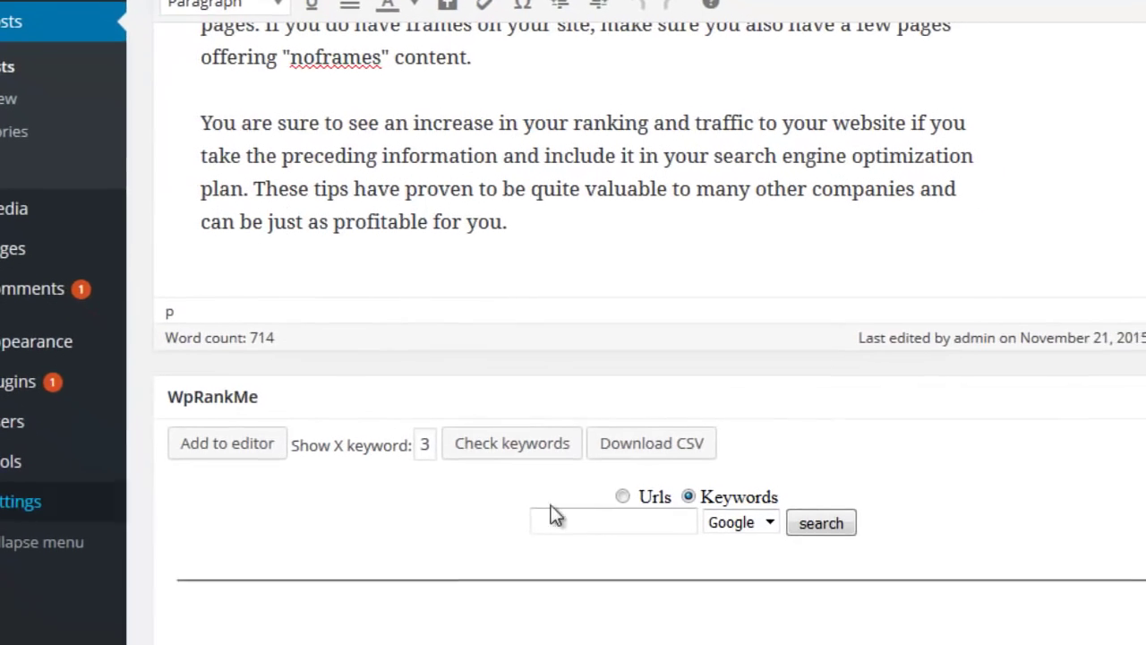
Search for the keyword 'seo' in the WpRankMe box.
left_click(537, 470)
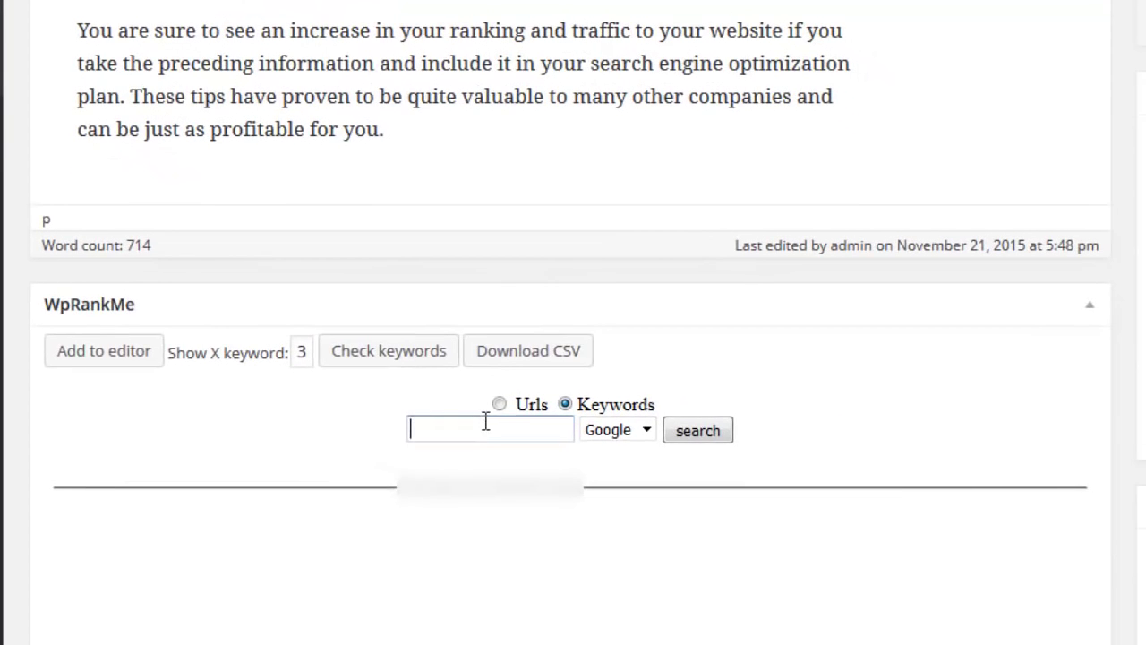
type("seo")
key("Escape")
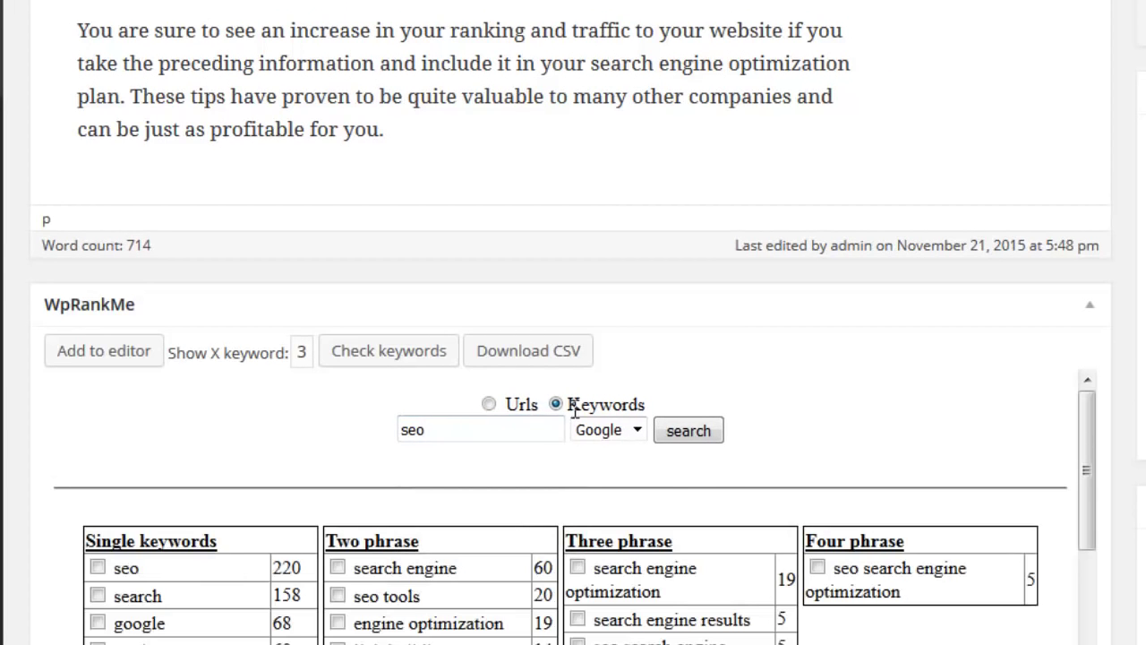
Download the keyword results as wprankme.csv and open it in Excel.
left_click(578, 357)
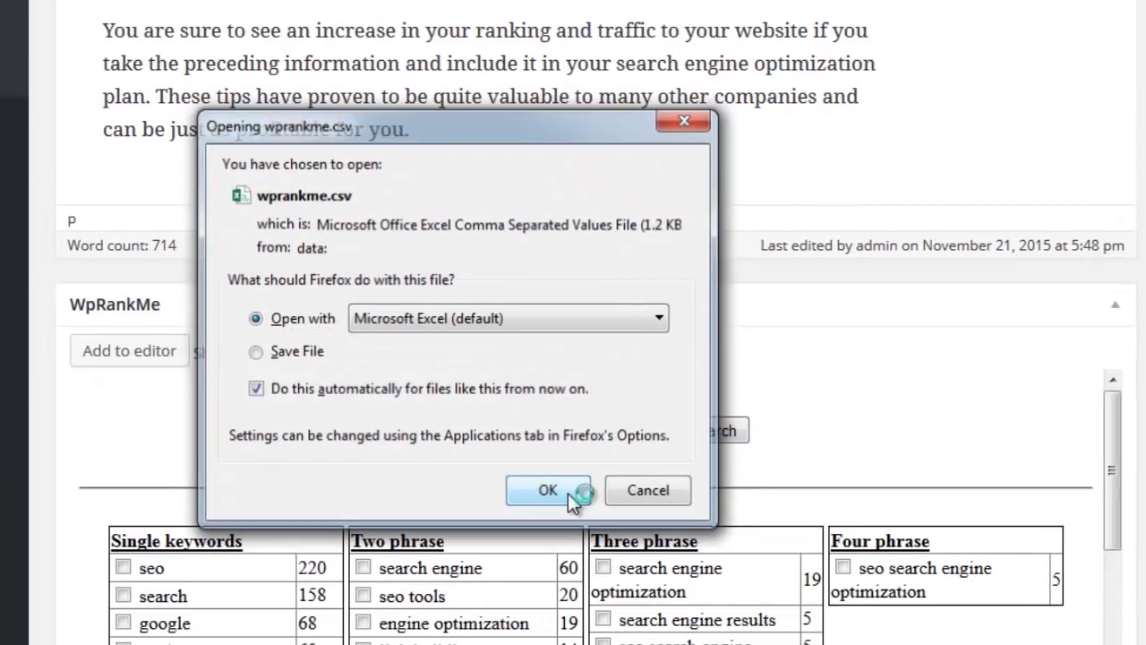
left_click(554, 492)
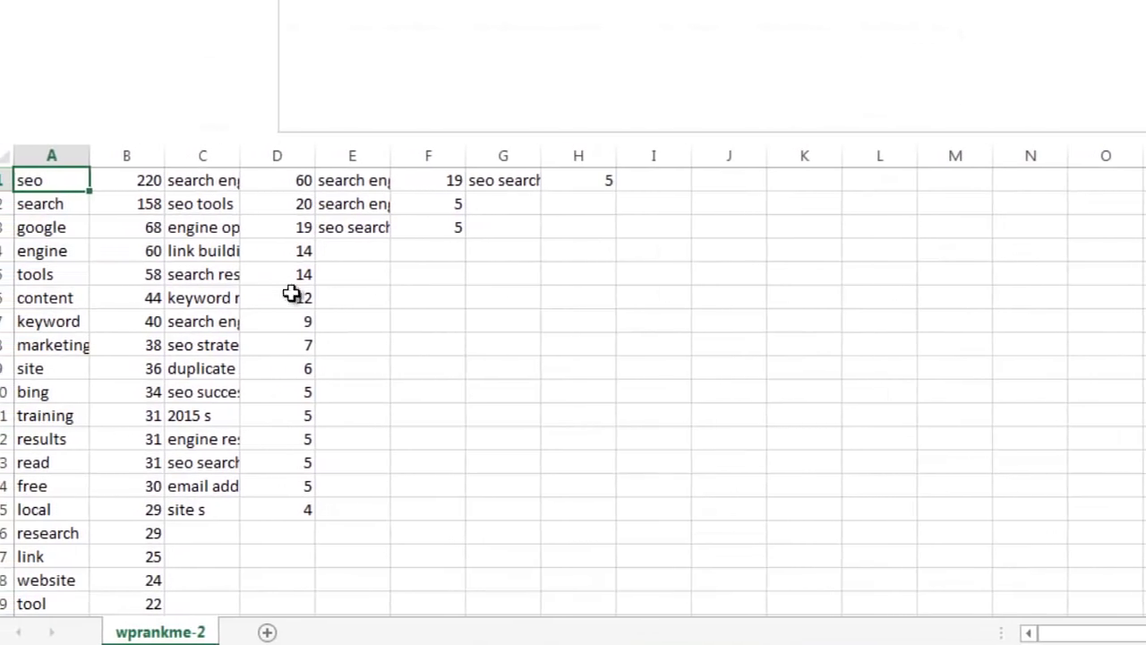
left_click(125, 297)
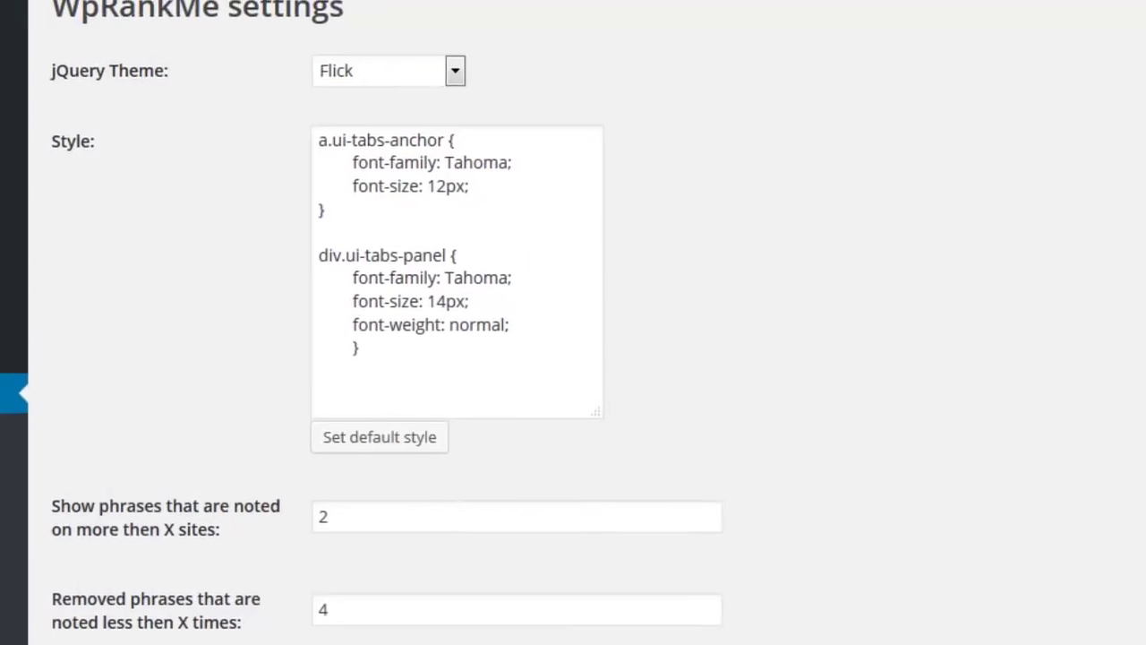
Browse the jQuery Theme list and keep Flick as the theme.
left_click(397, 93)
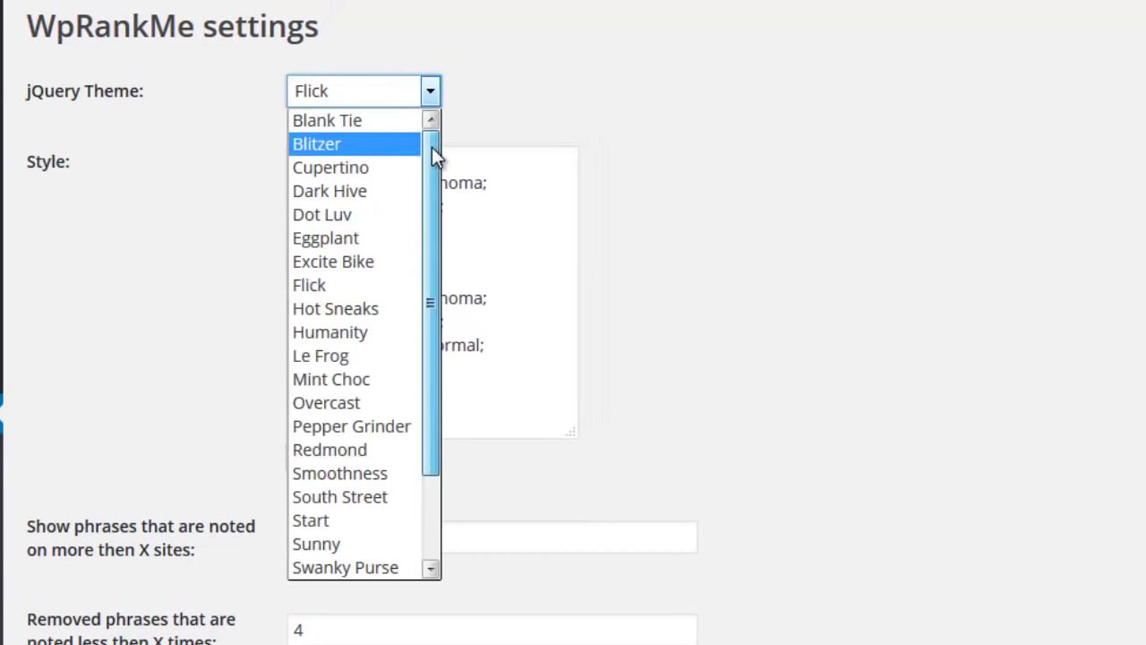
left_click_drag(431, 147, 428, 306)
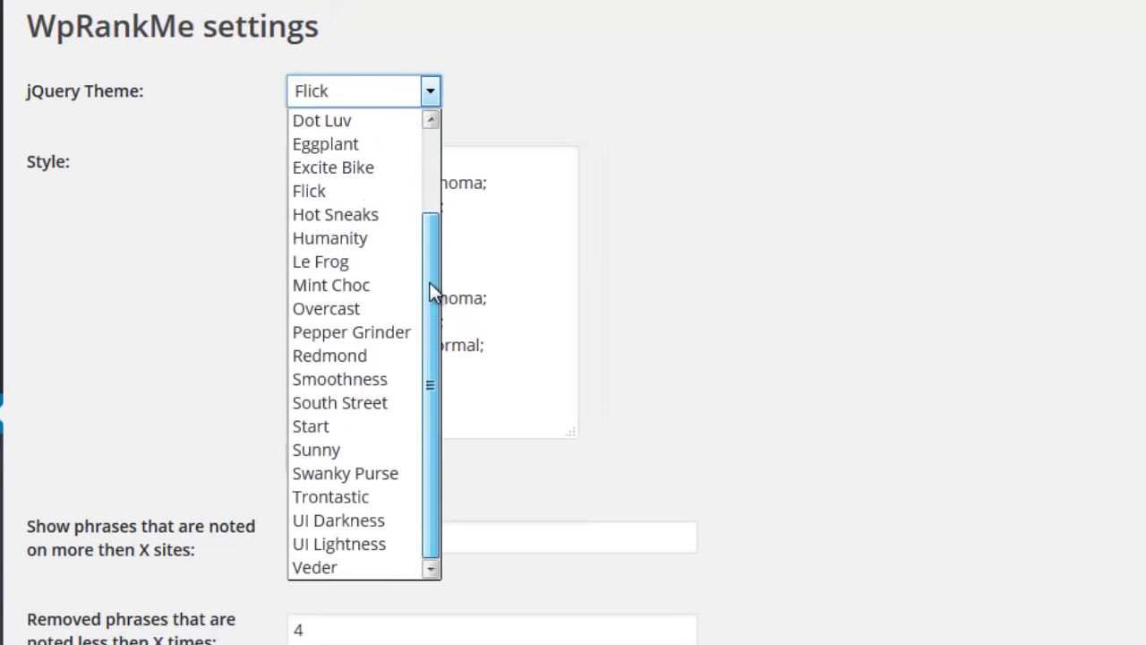
left_click_drag(429, 233, 417, 134)
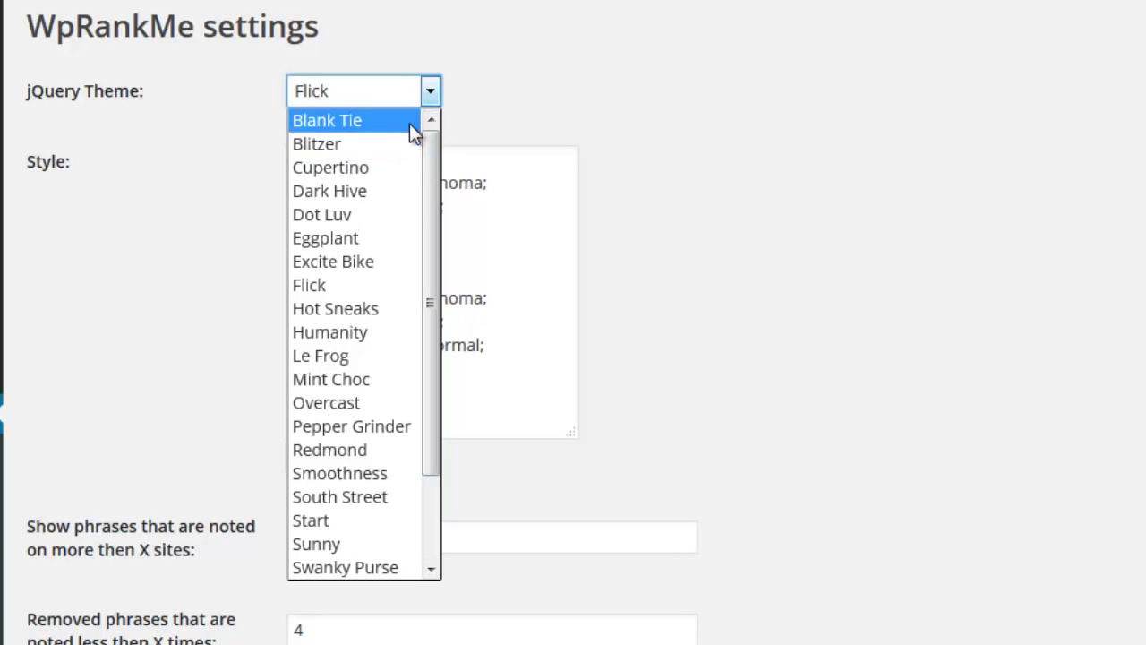
left_click(459, 389)
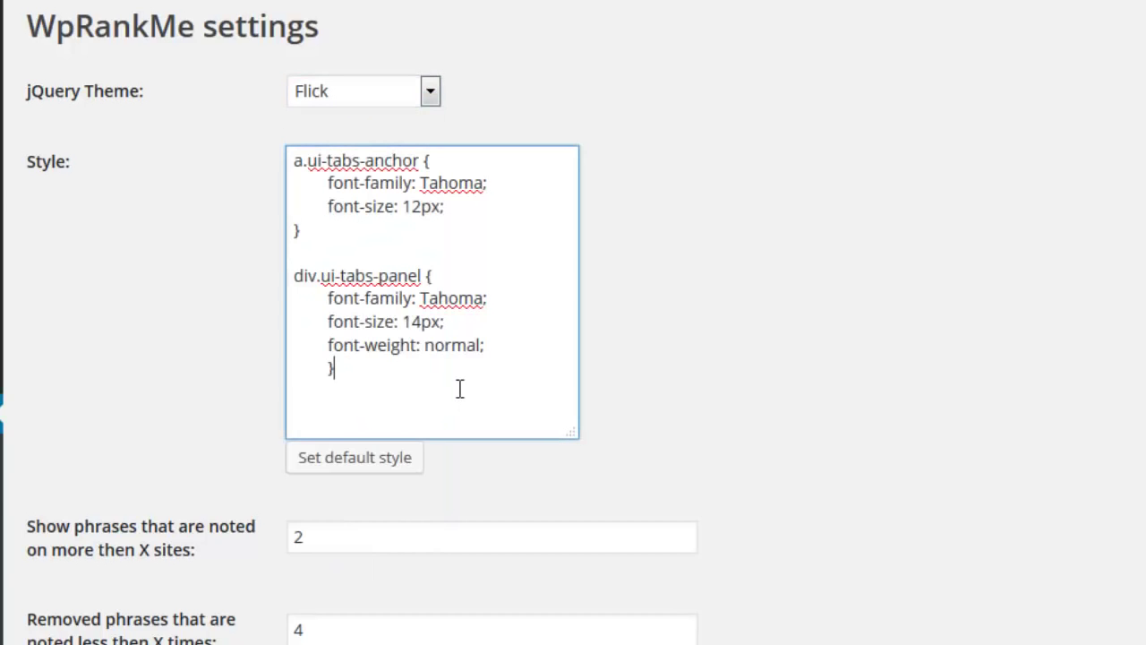
Restore the default tab style CSS: 15px #B52700 tab labels, #B35B22 panel text.
left_click_drag(295, 159, 427, 384)
left_click(394, 414)
left_click(372, 463)
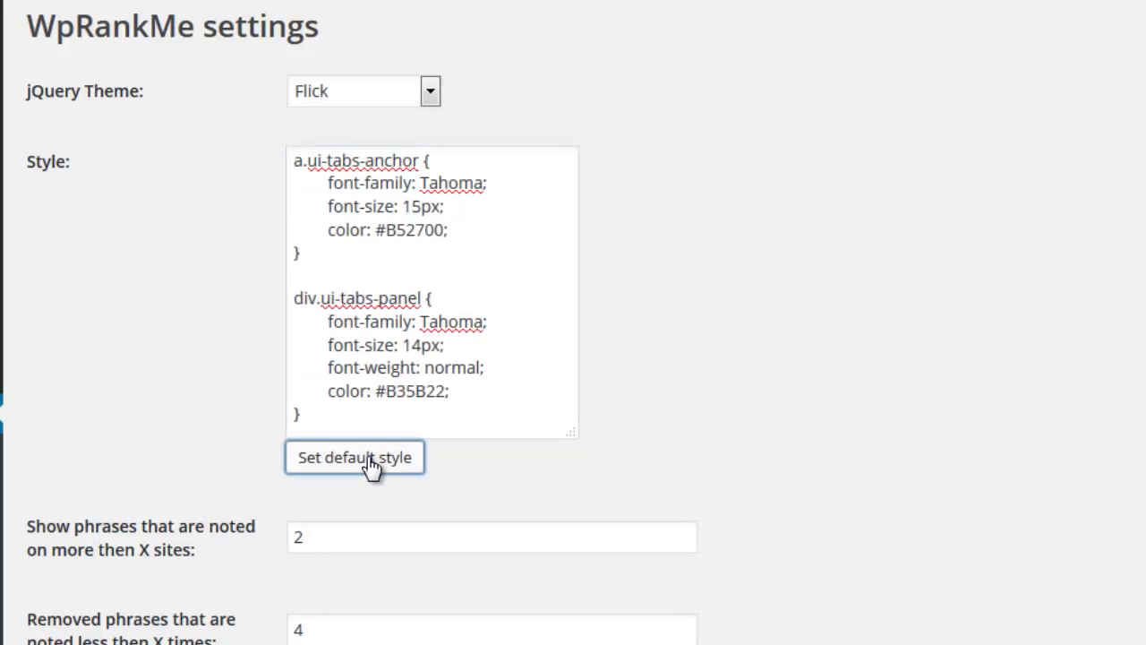
left_click_drag(371, 422, 309, 194)
left_click(309, 195)
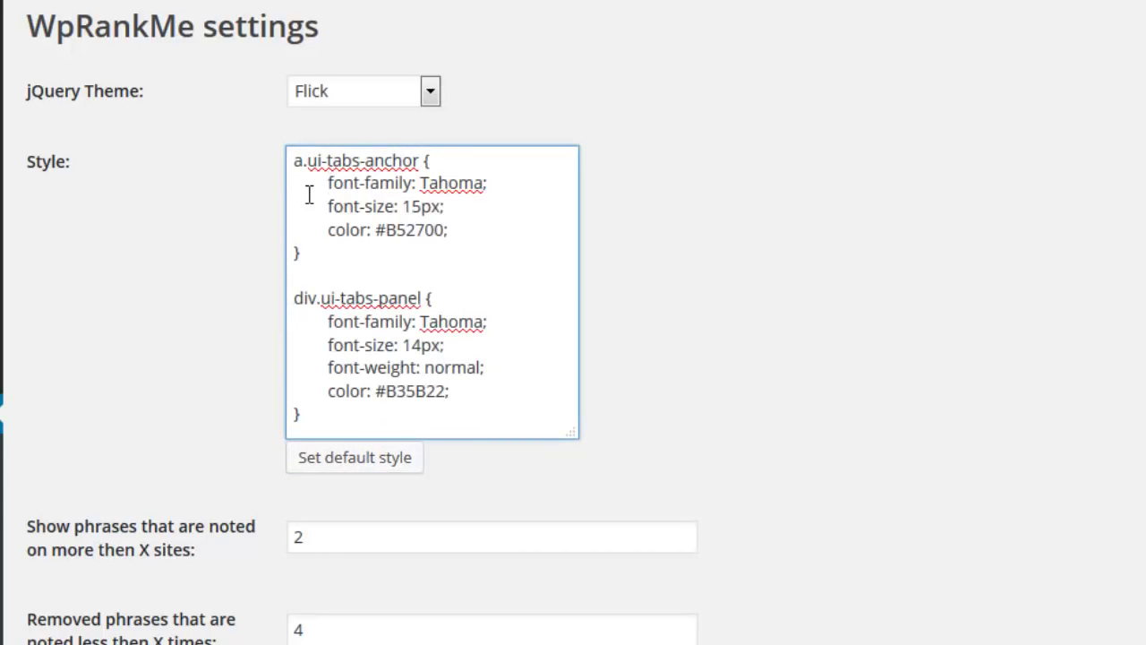
Add a new line 'add words here' after 'zero' at the end of the ignore list.
scroll(709, 202, "down", 7)
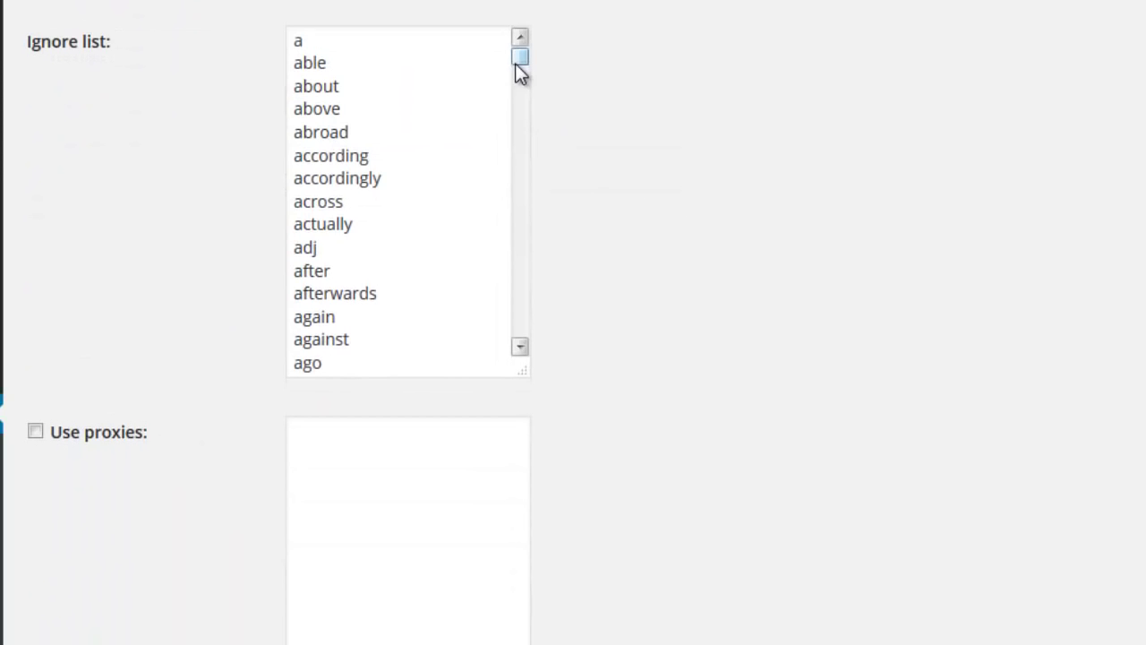
left_click_drag(517, 63, 524, 356)
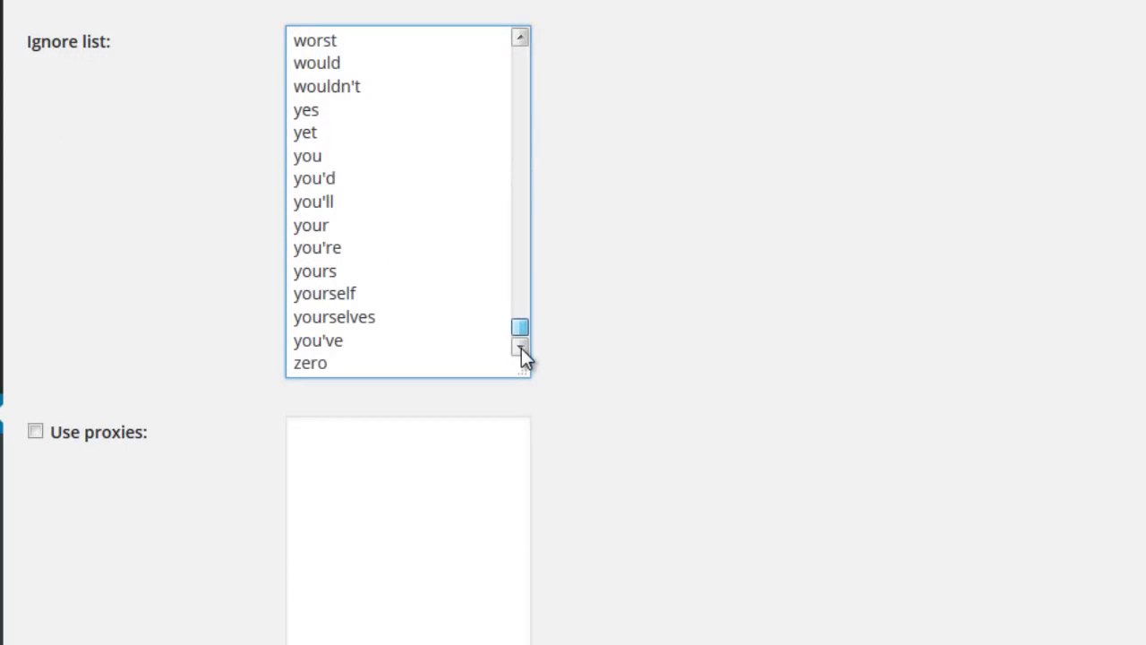
key("Return")
type("add words here")
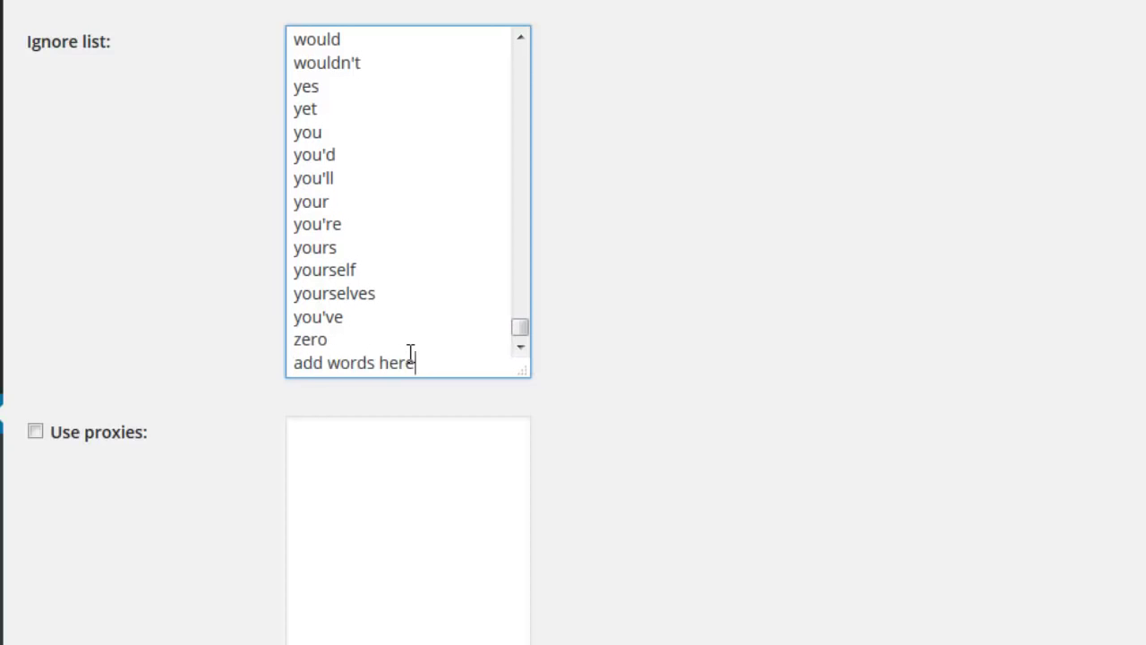
Tick the Use proxies option and place the caret in the proxies list.
left_click(370, 450)
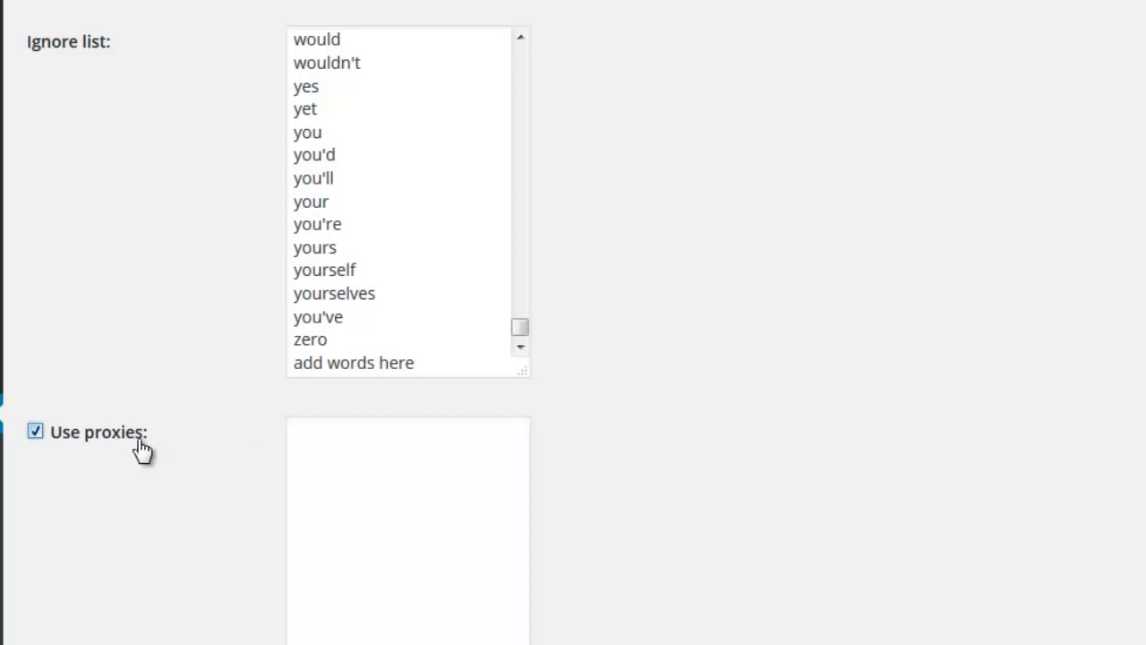
double_click(142, 450)
left_click(392, 460)
scroll(620, 458, "down", 4)
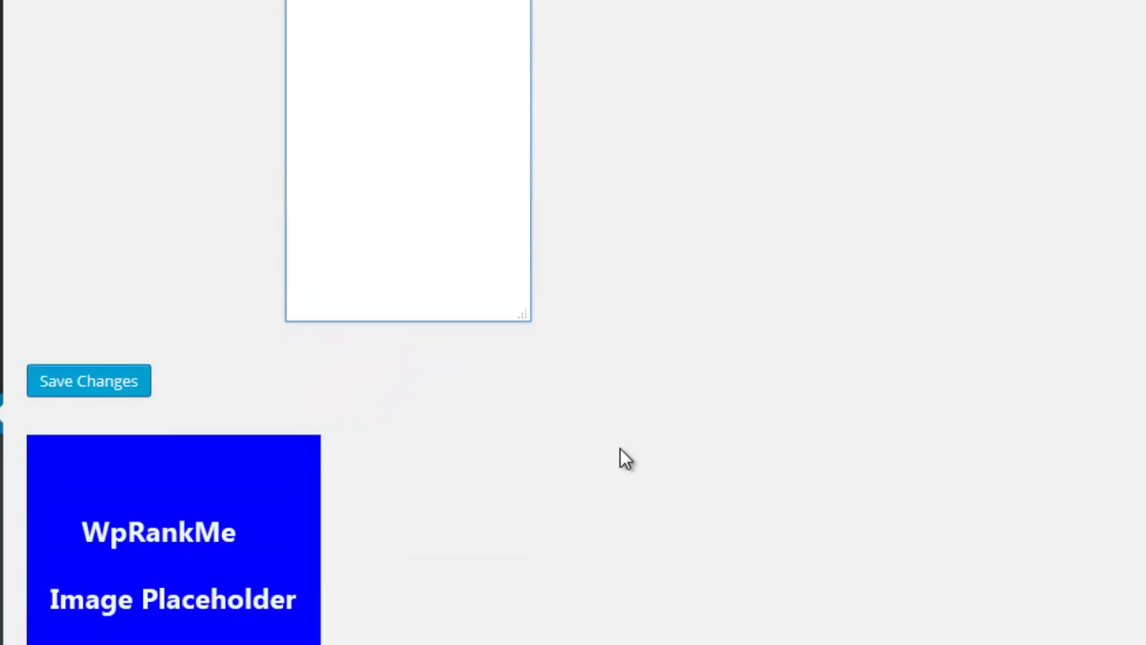
scroll(594, 450, "up", 9)
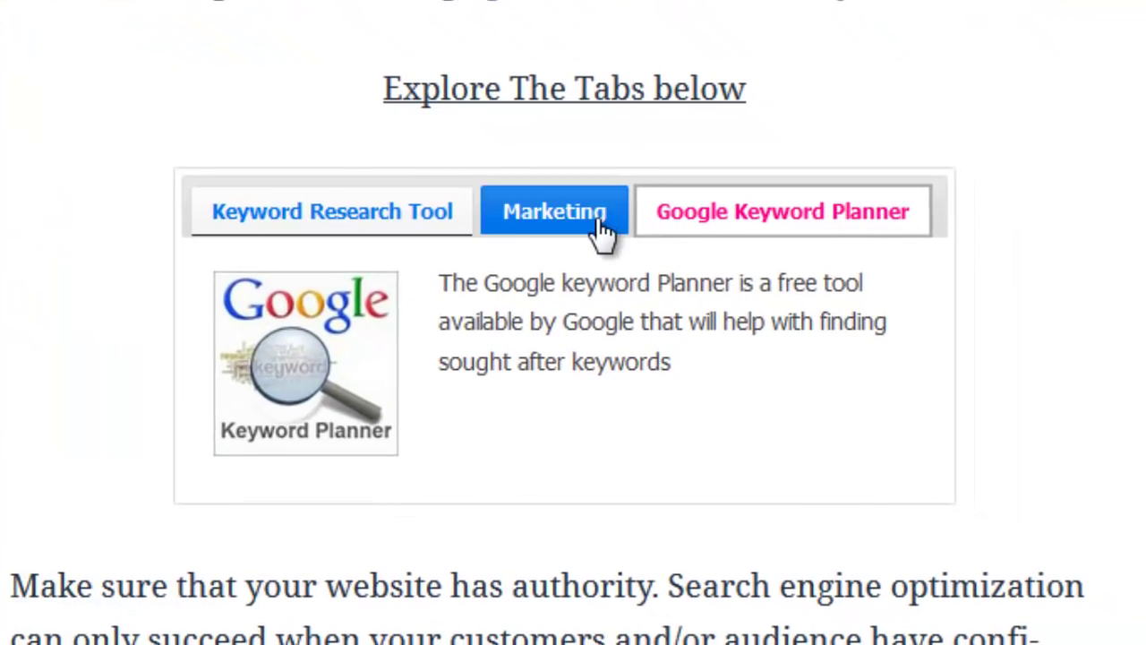
Switch between the Marketing, Keyword Research Tool, Minty Berry and Pink Panther tabs on demo sites.
left_click(594, 226)
left_click(445, 233)
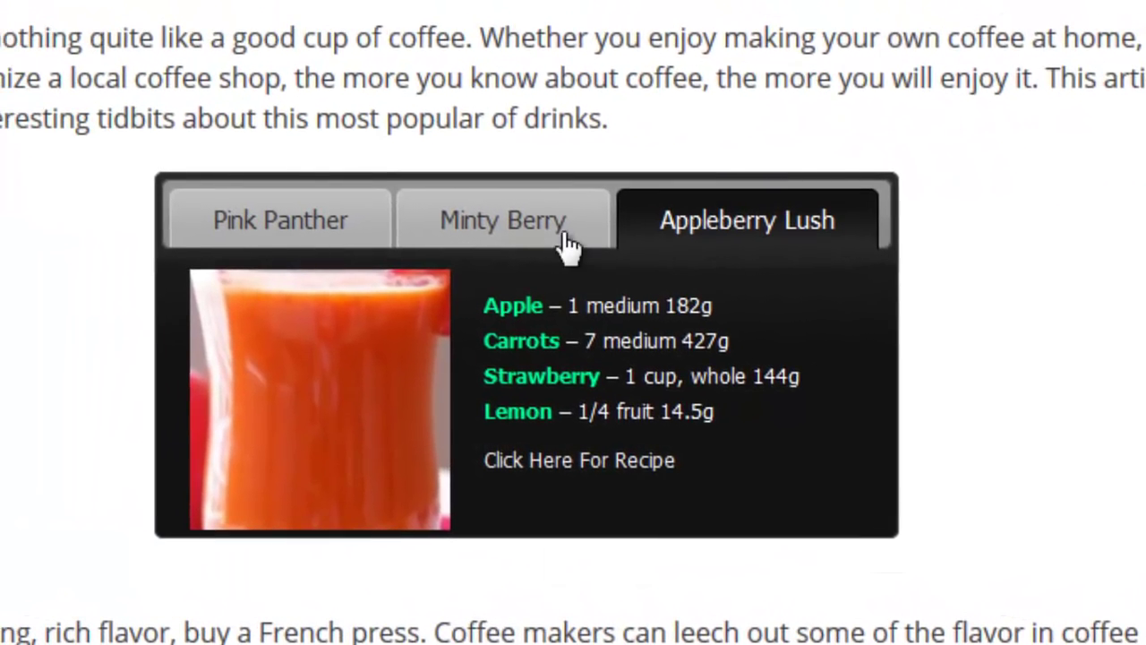
left_click(495, 222)
left_click(290, 228)
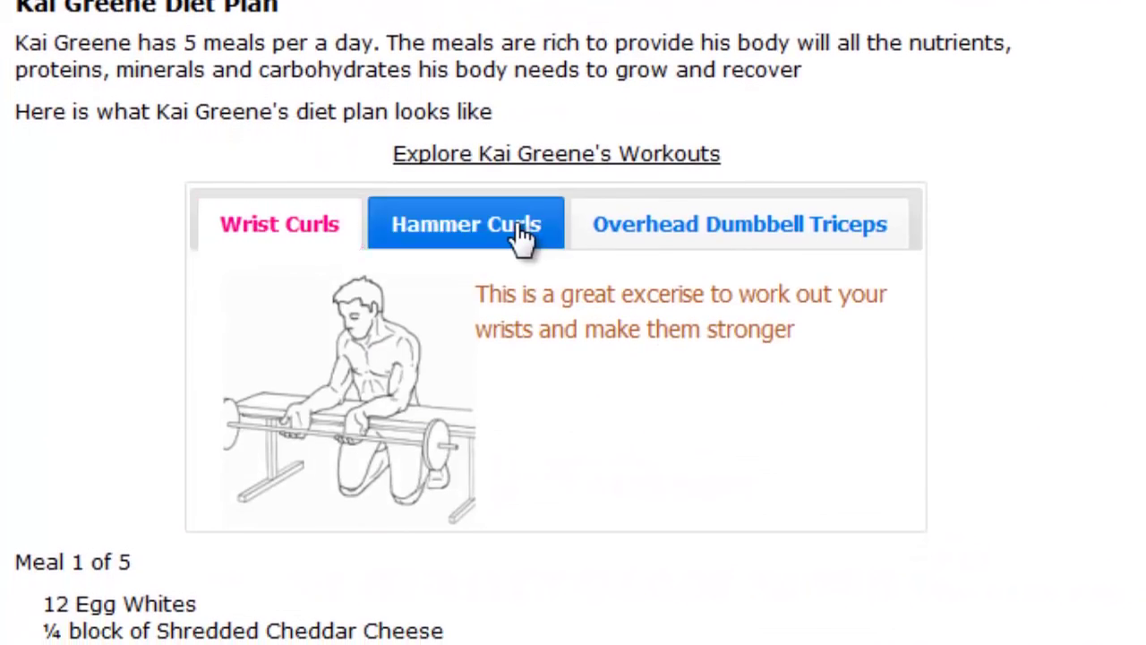
Flip between the Hammer Curls, Overhead Dumbbell Triceps and Wrist Curls exercise tabs.
left_click(522, 228)
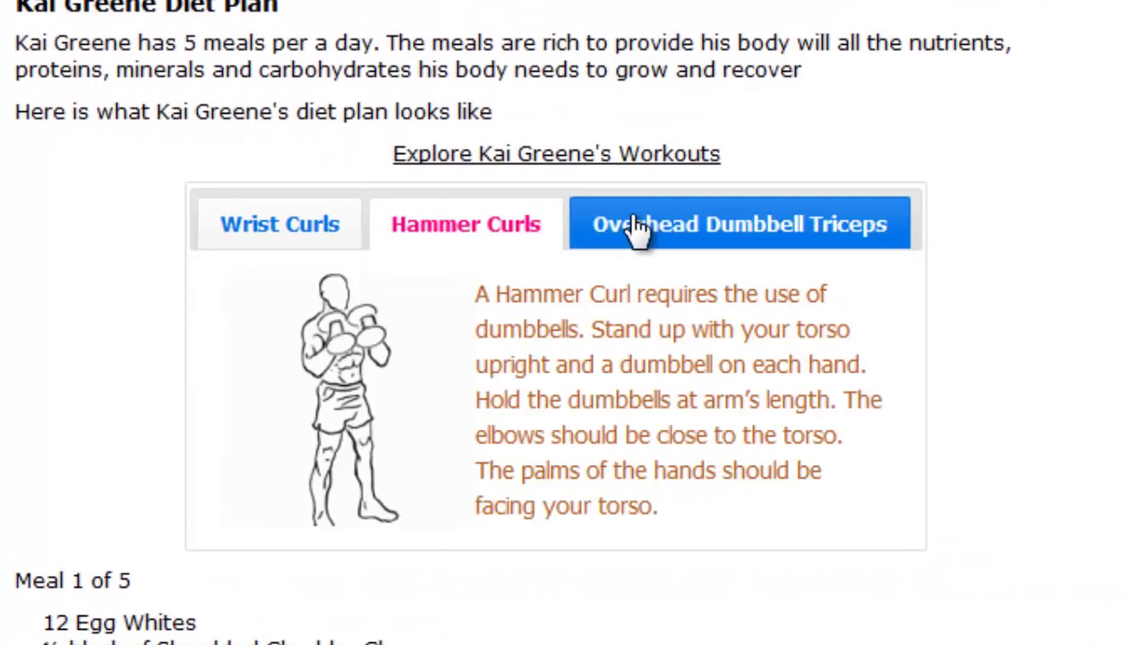
left_click(604, 225)
left_click(333, 225)
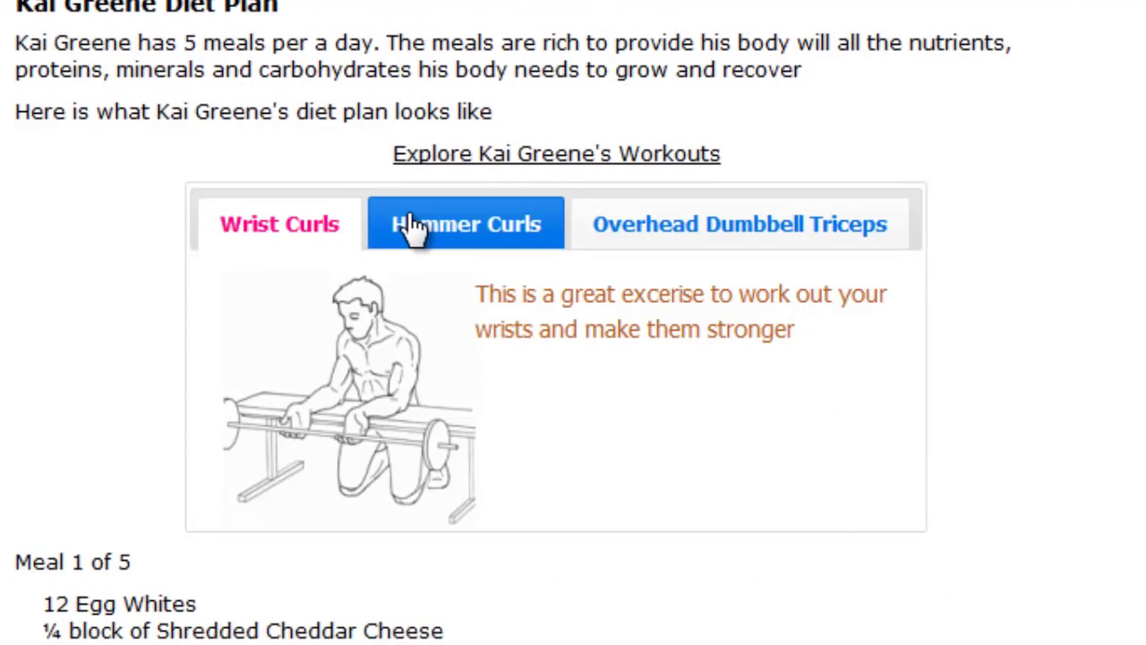
left_click(486, 225)
left_click(671, 225)
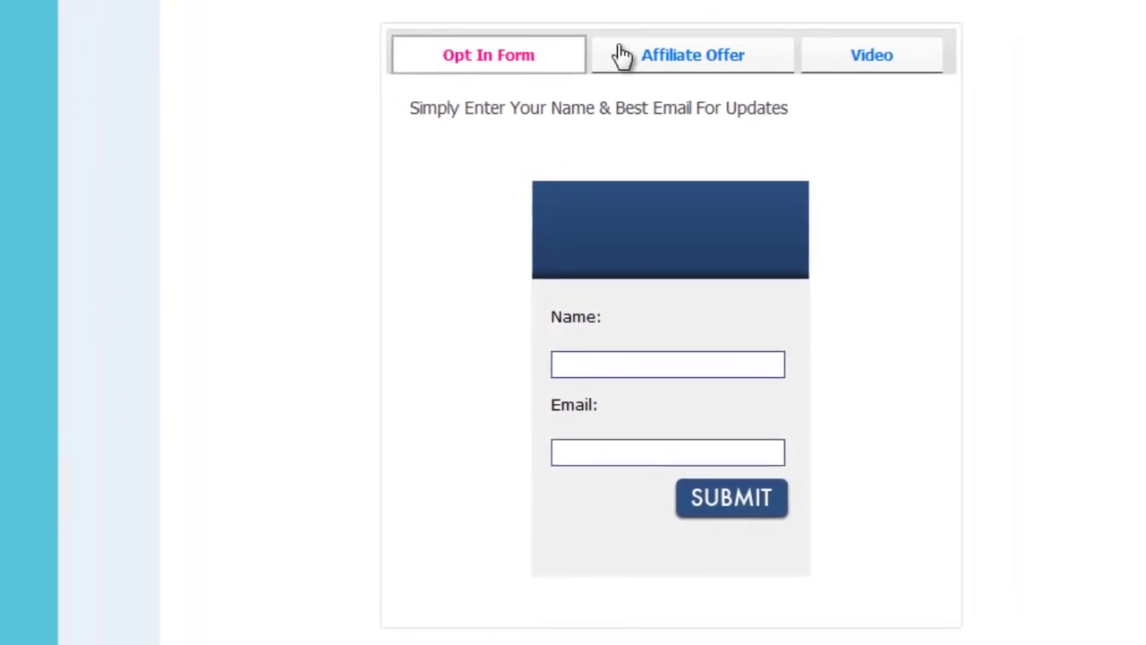
Show the Affiliate Offer, Video and Opt In Form tabs, then Marketing and Google Keyword Planner.
left_click(621, 56)
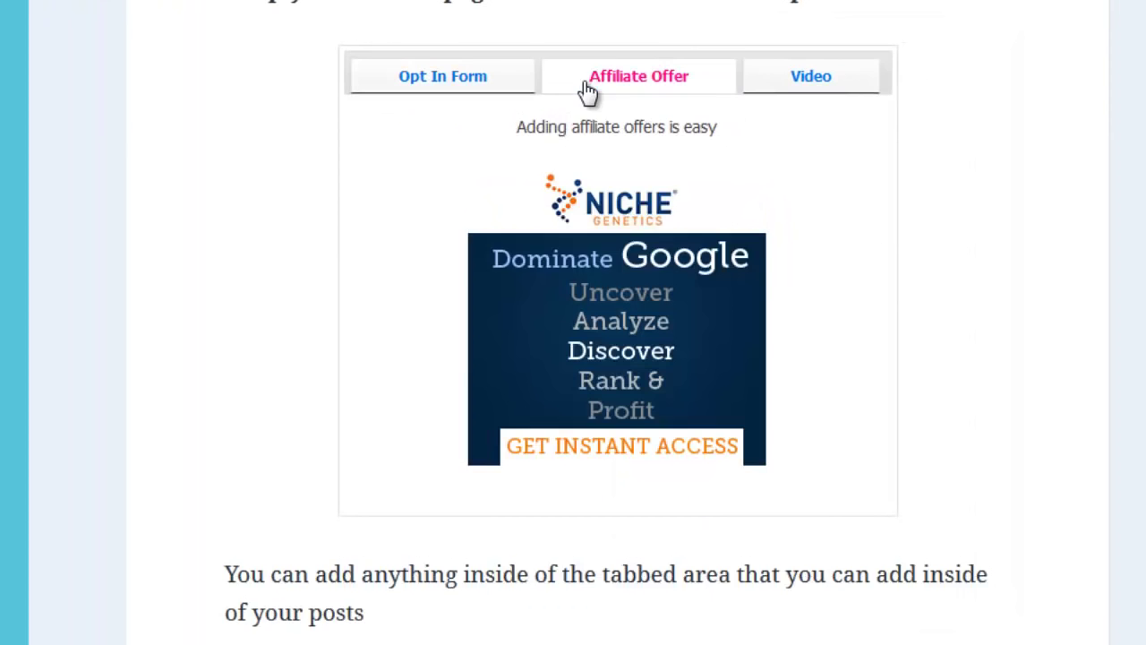
left_click(795, 93)
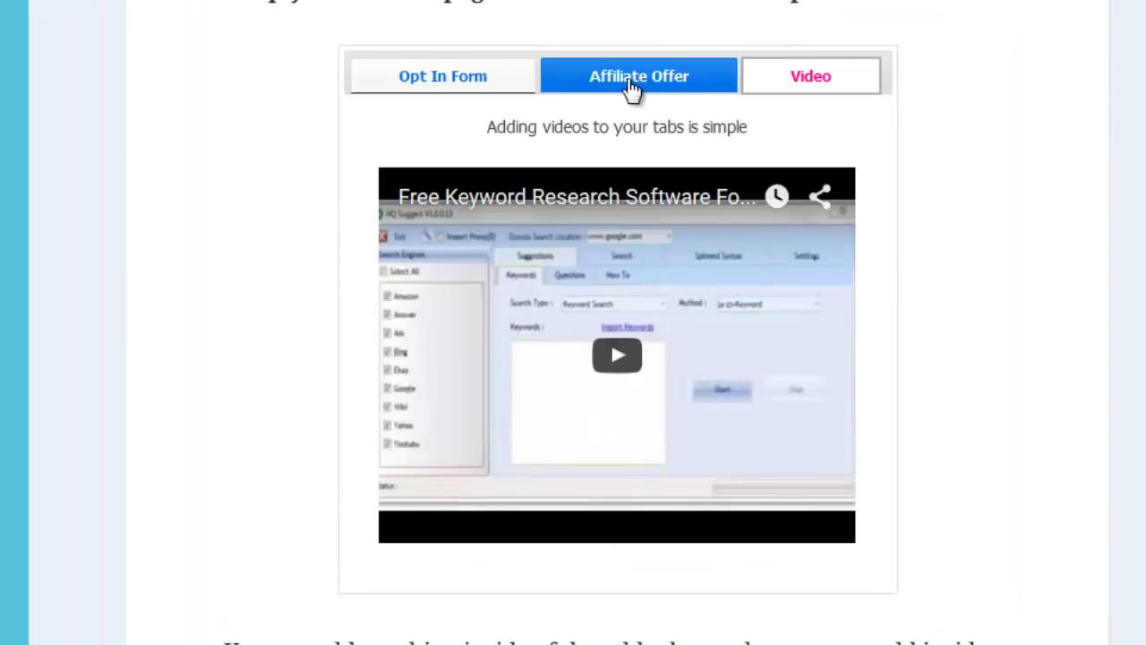
left_click(462, 82)
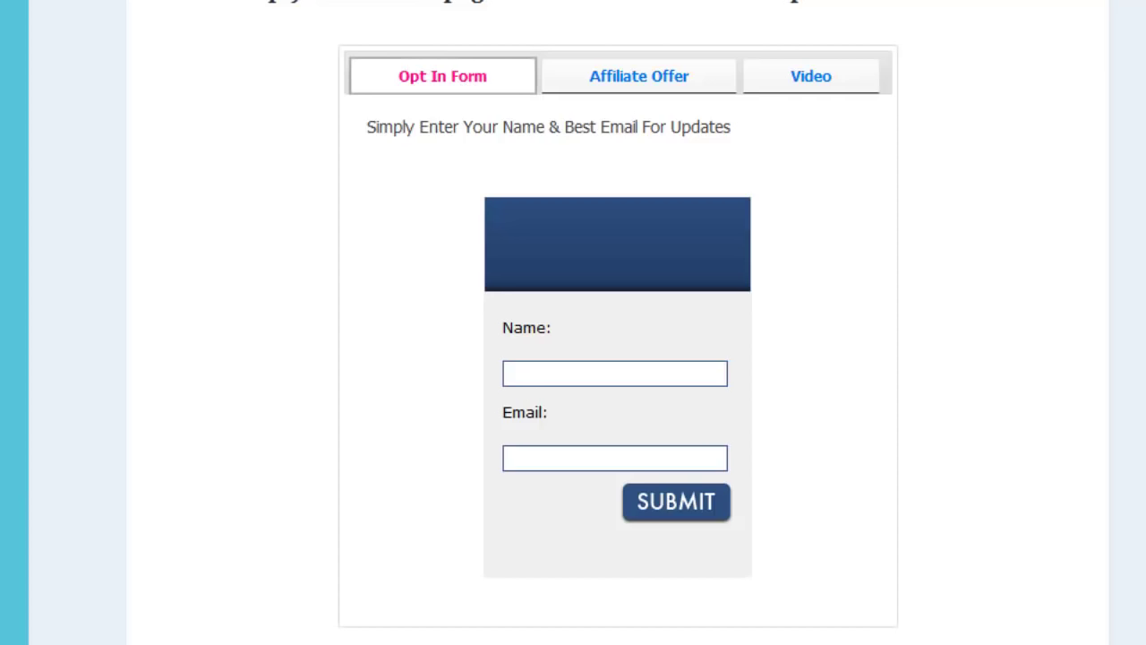
scroll(573, 322, "up", 5)
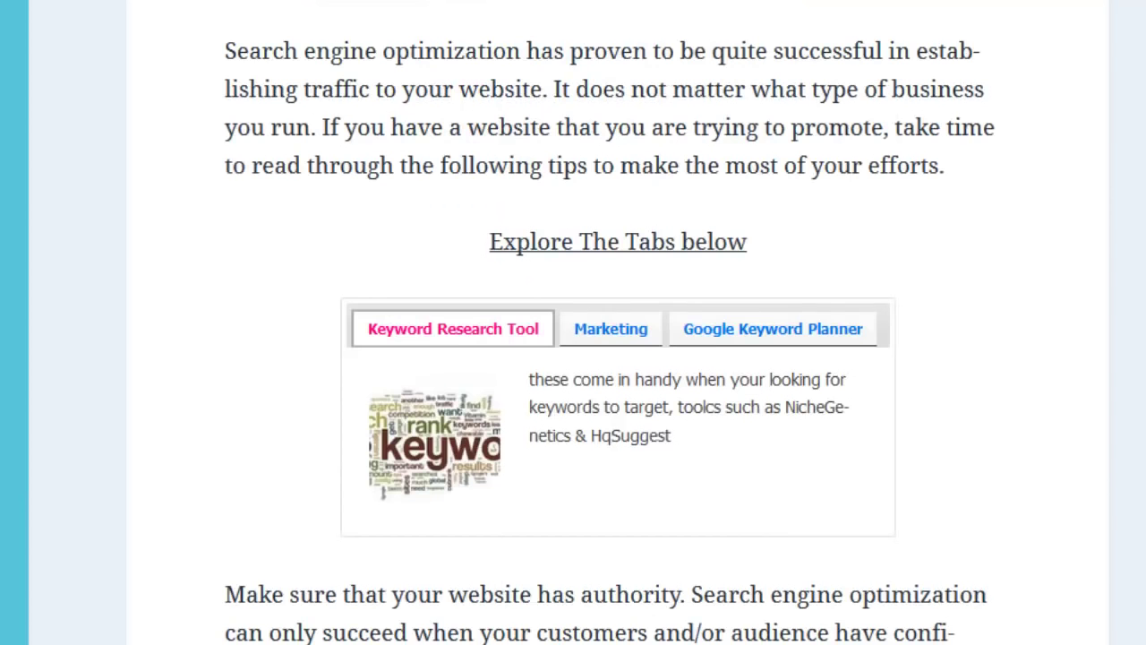
left_click(616, 329)
left_click(689, 333)
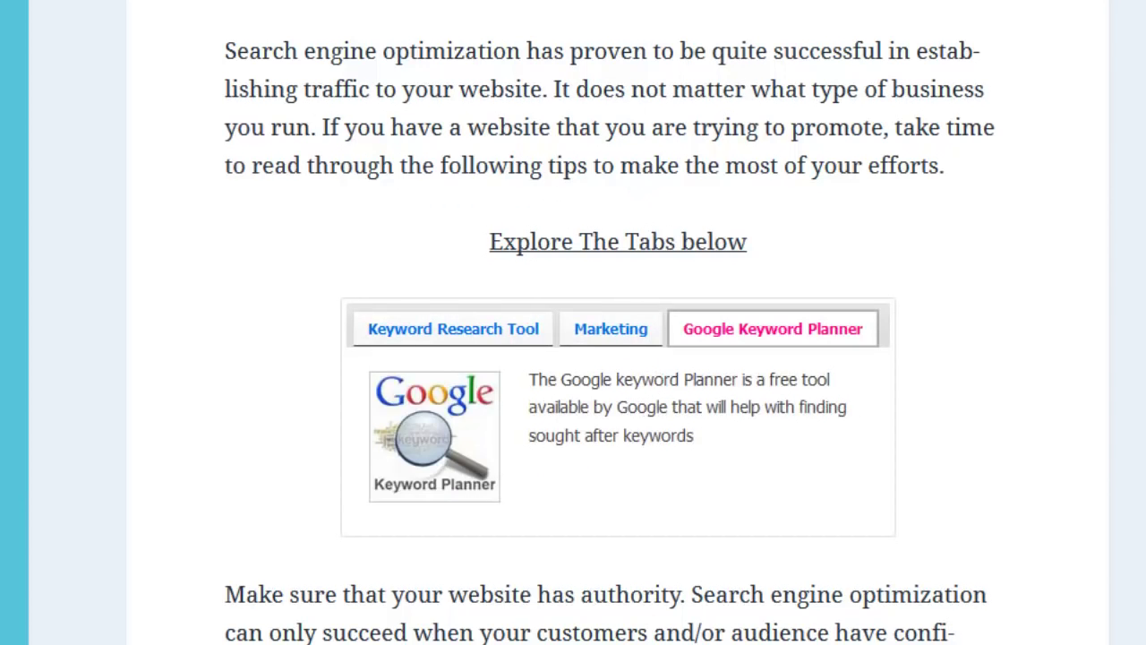